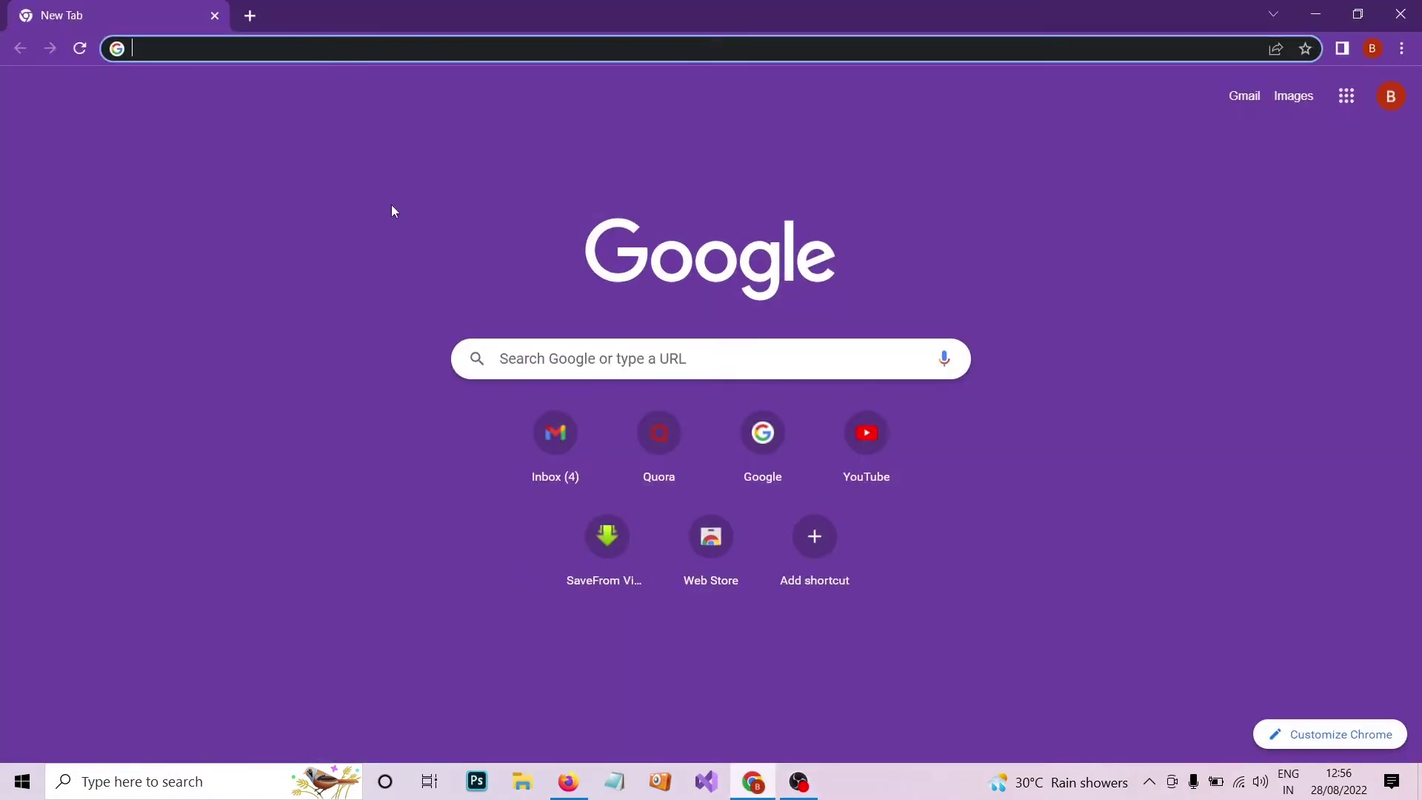
text(g)
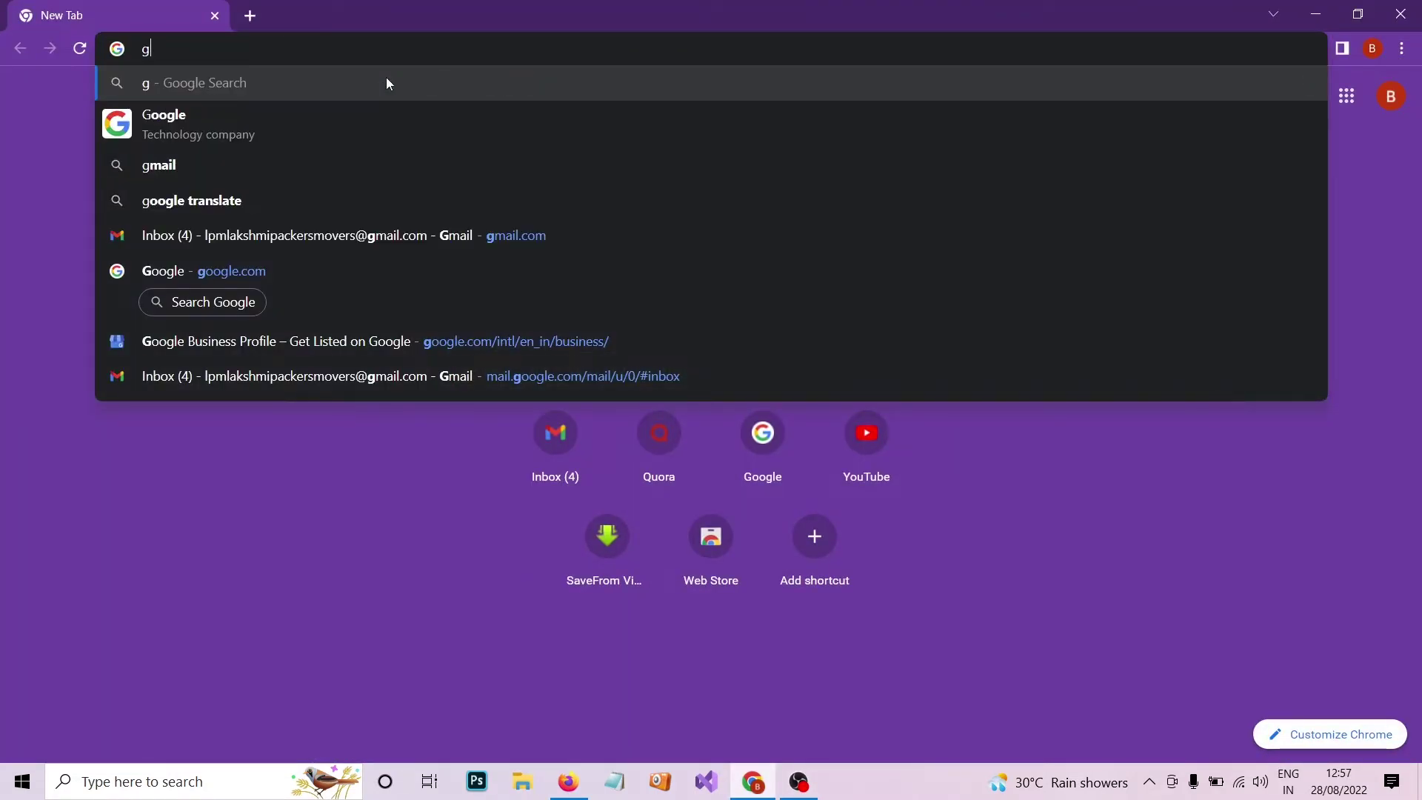
text(o)
- Run a Google search for 'best hotel in coimbatore' using the suggestion
key(Return)
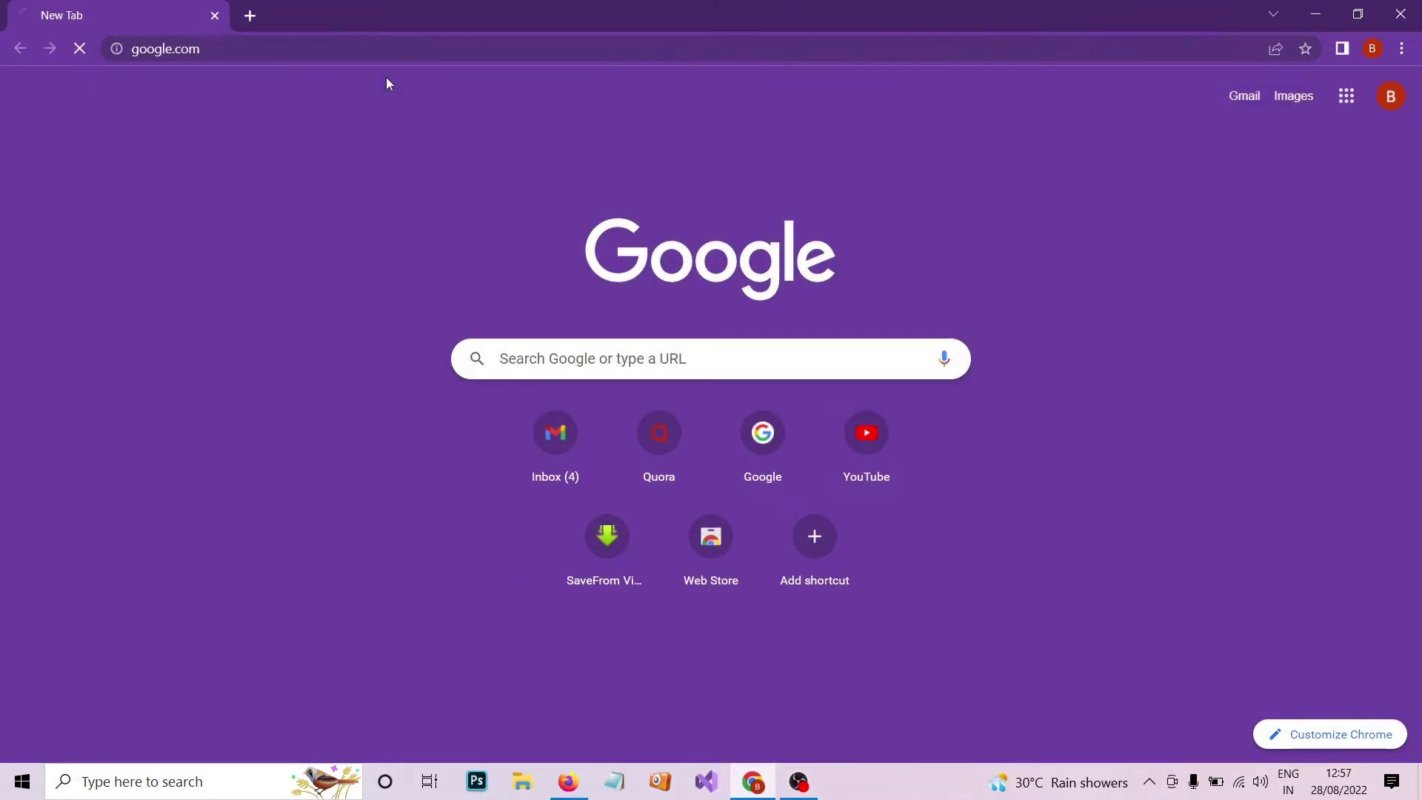
text(bes)
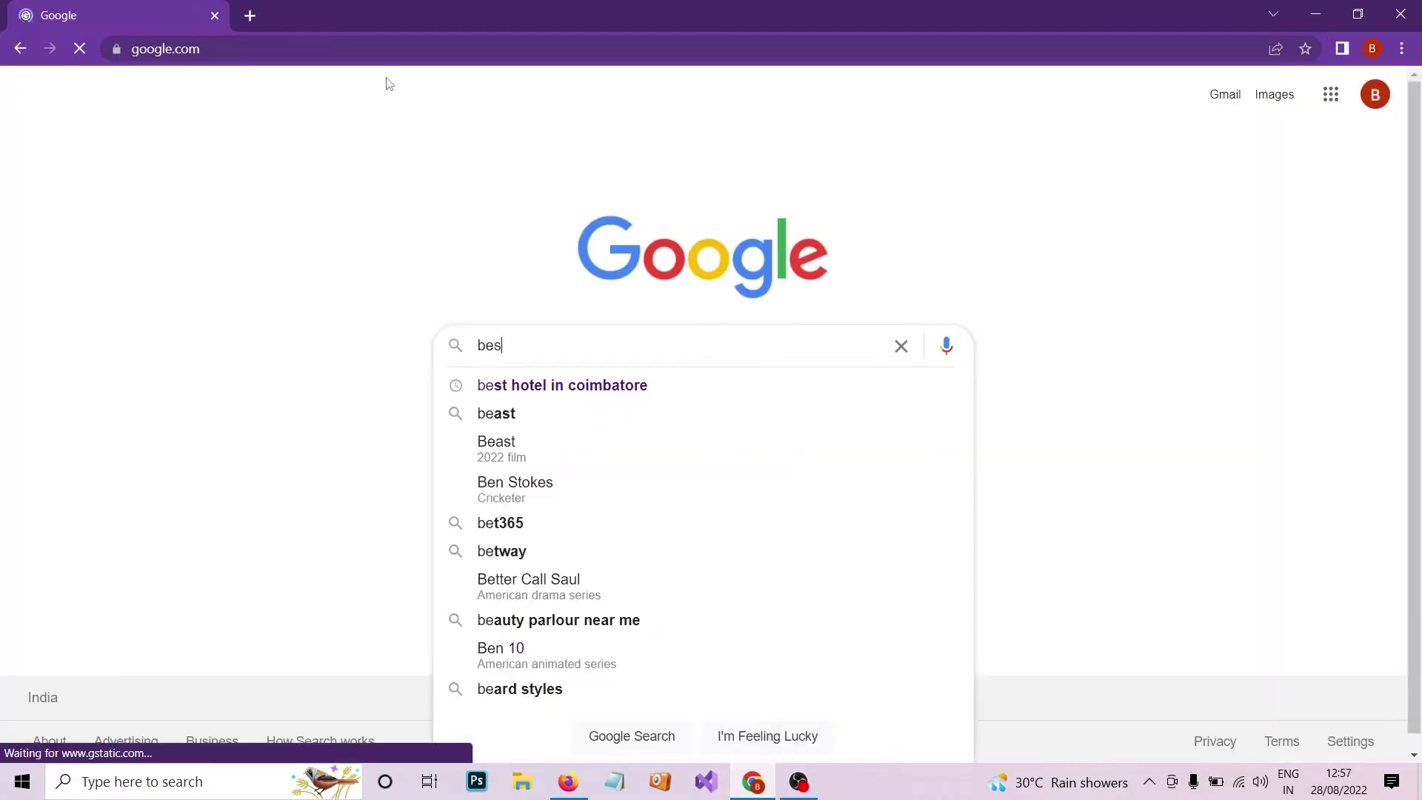
text(t h)
key(Down)
key(Return)
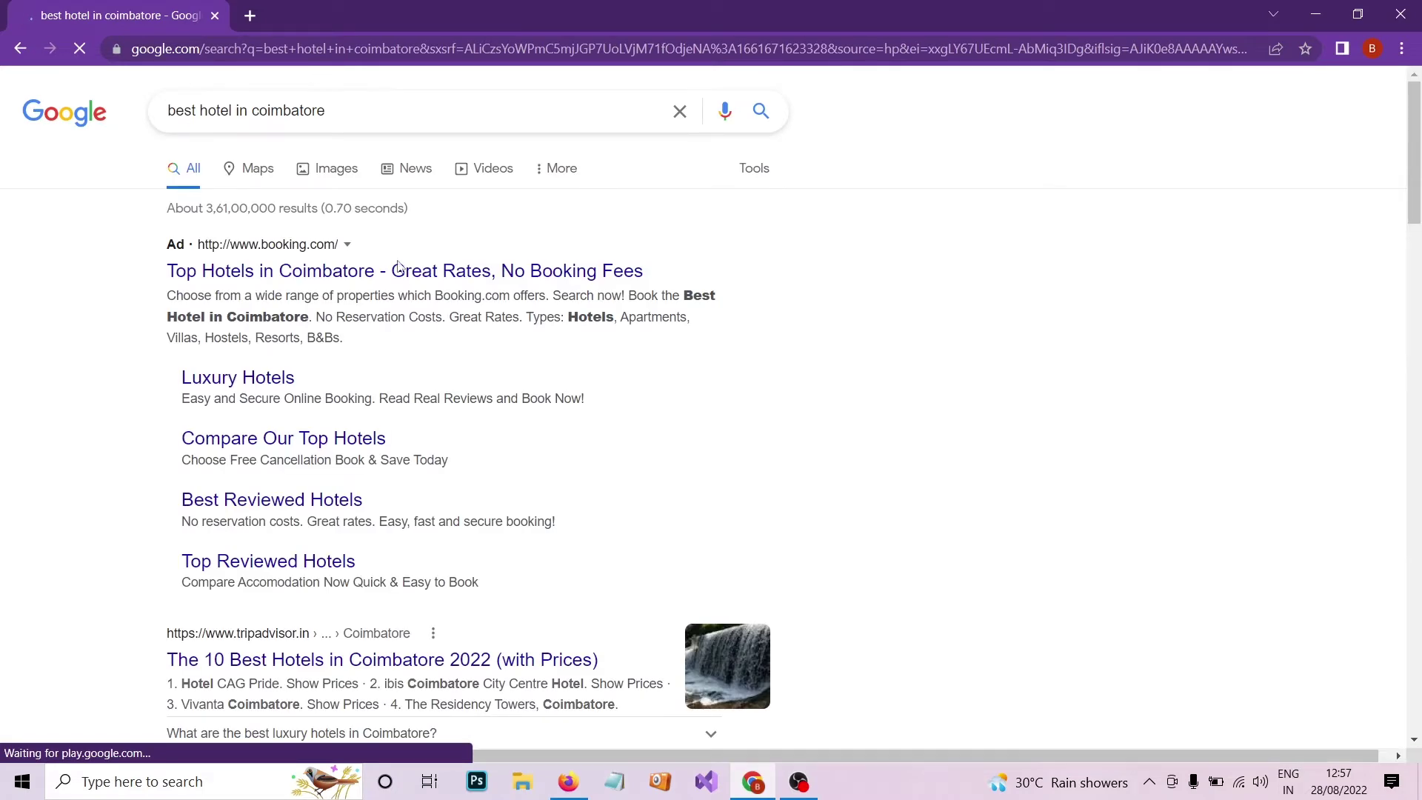
scroll(119, 459, down, 2)
scroll(115, 454, down, 7)
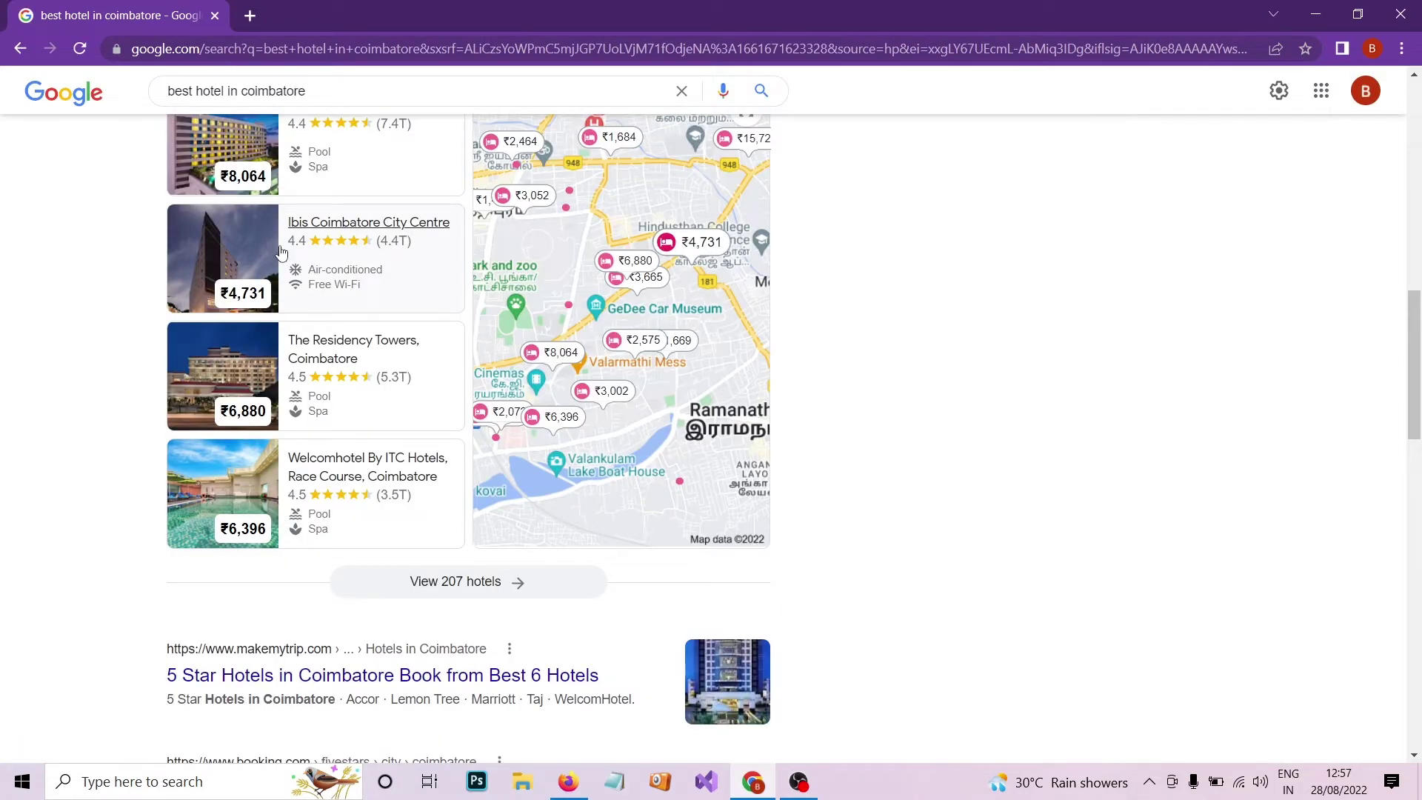
scroll(281, 253, up, 5)
scroll(258, 611, down, 3)
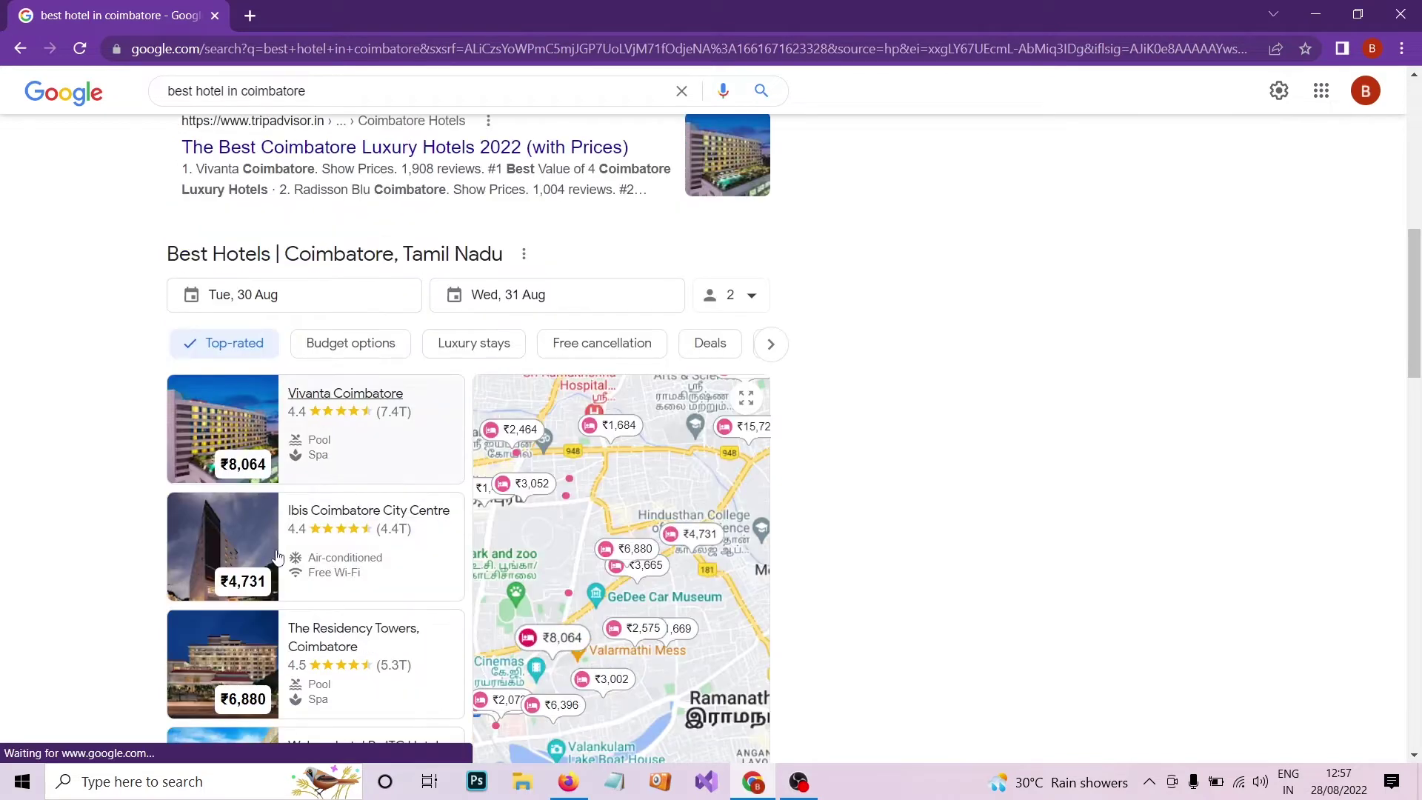
scroll(126, 581, down, 1)
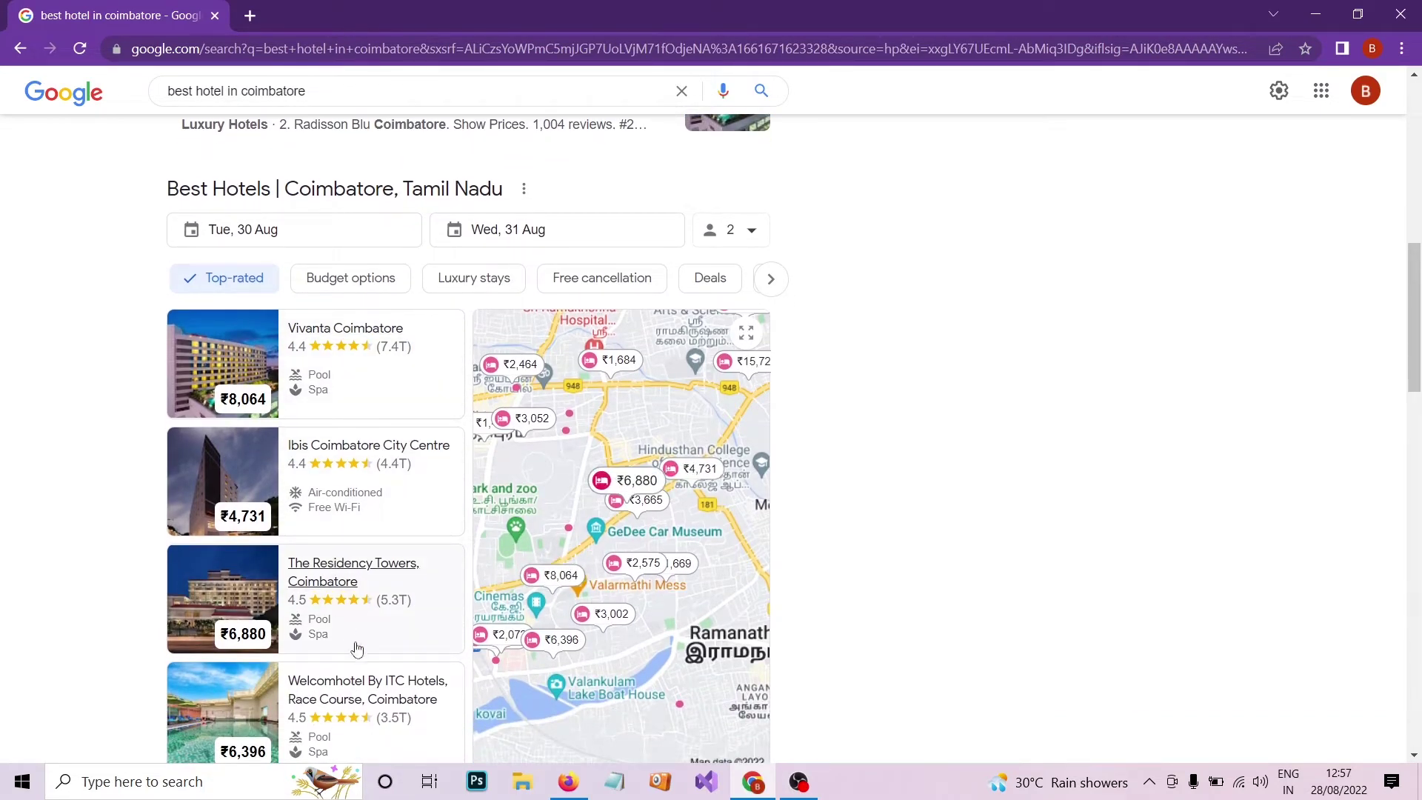
scroll(972, 572, down, 3)
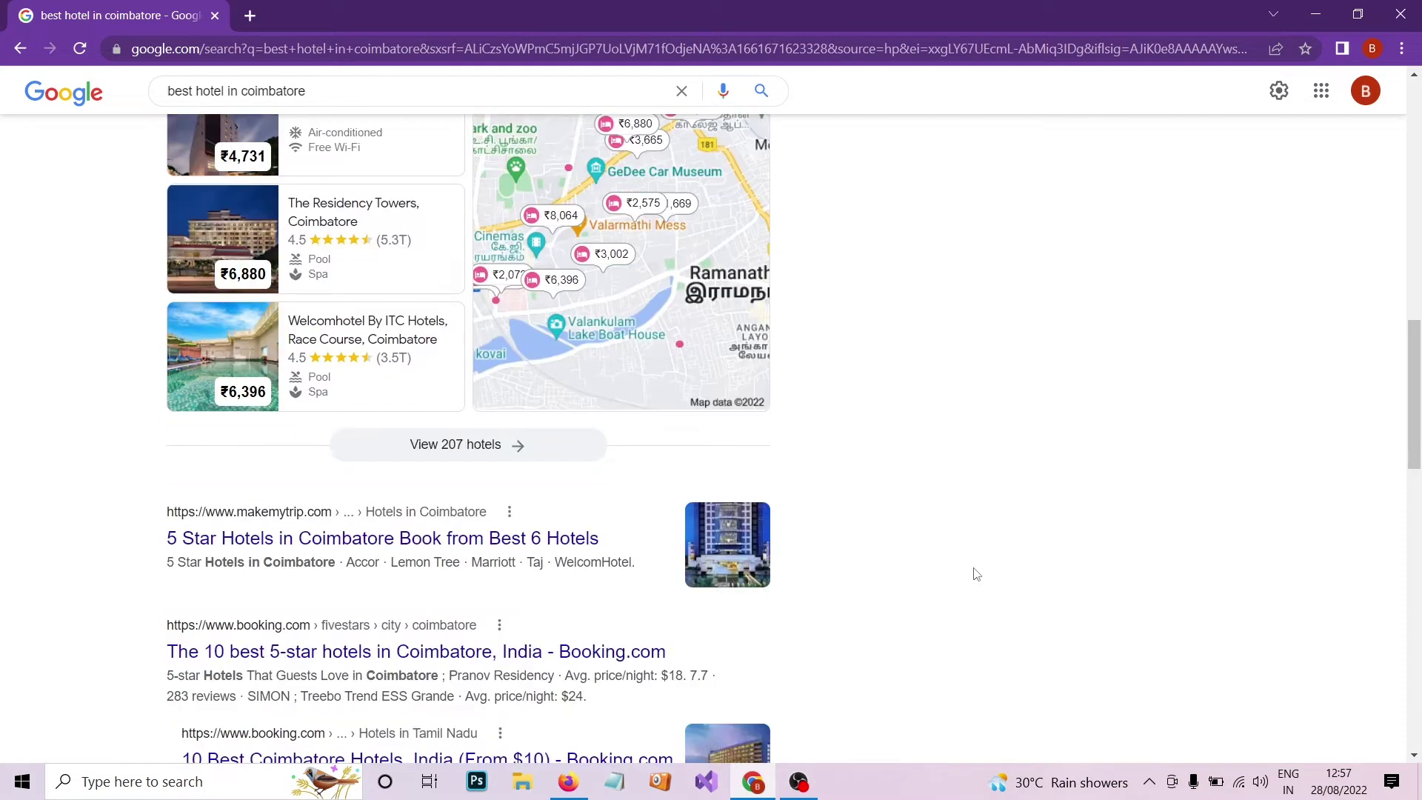
scroll(972, 571, up, 5)
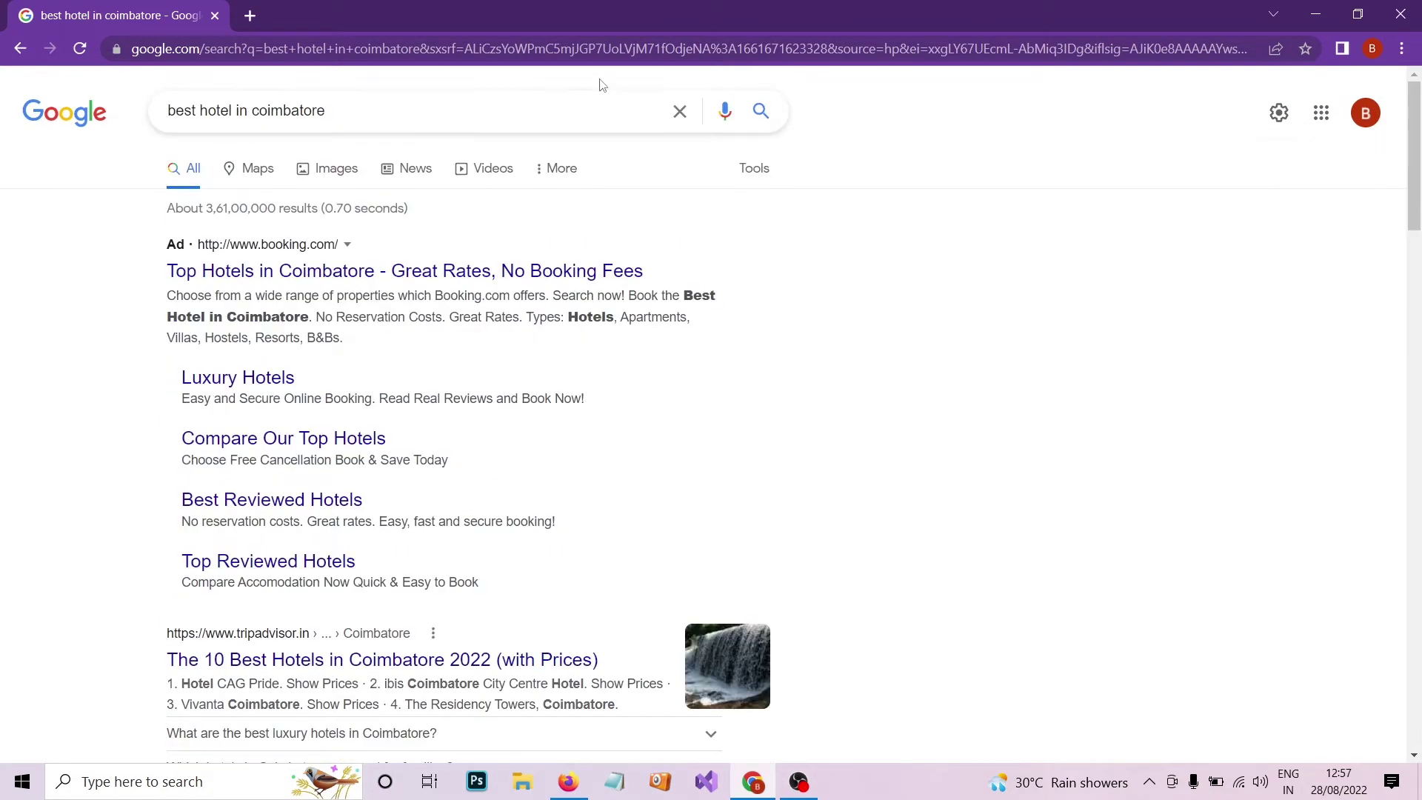
- Search 'google my business' and open the 'Google Business Profile – Get Listed on Google' result
click(595, 50)
text(goo)
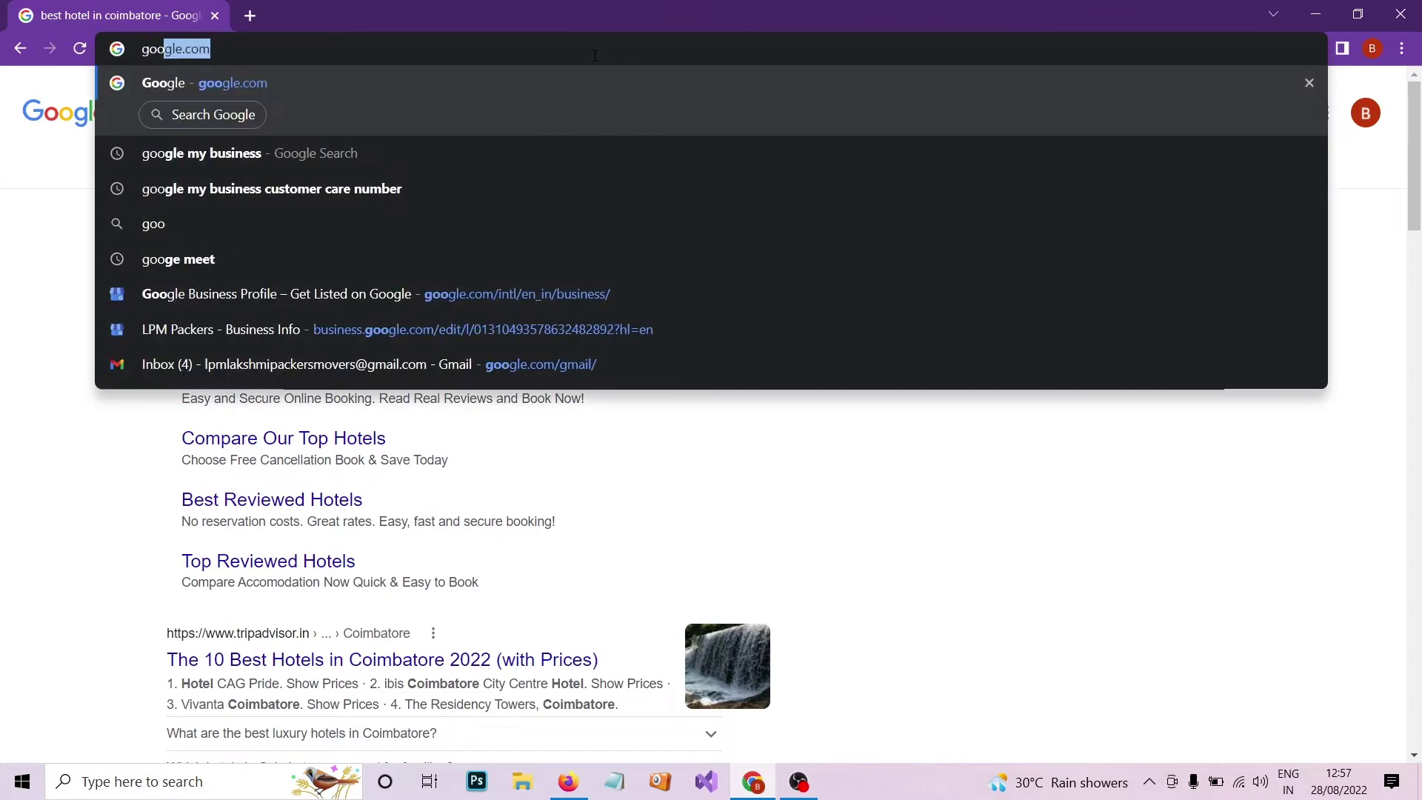
text(gle n)
key(BackSpace)
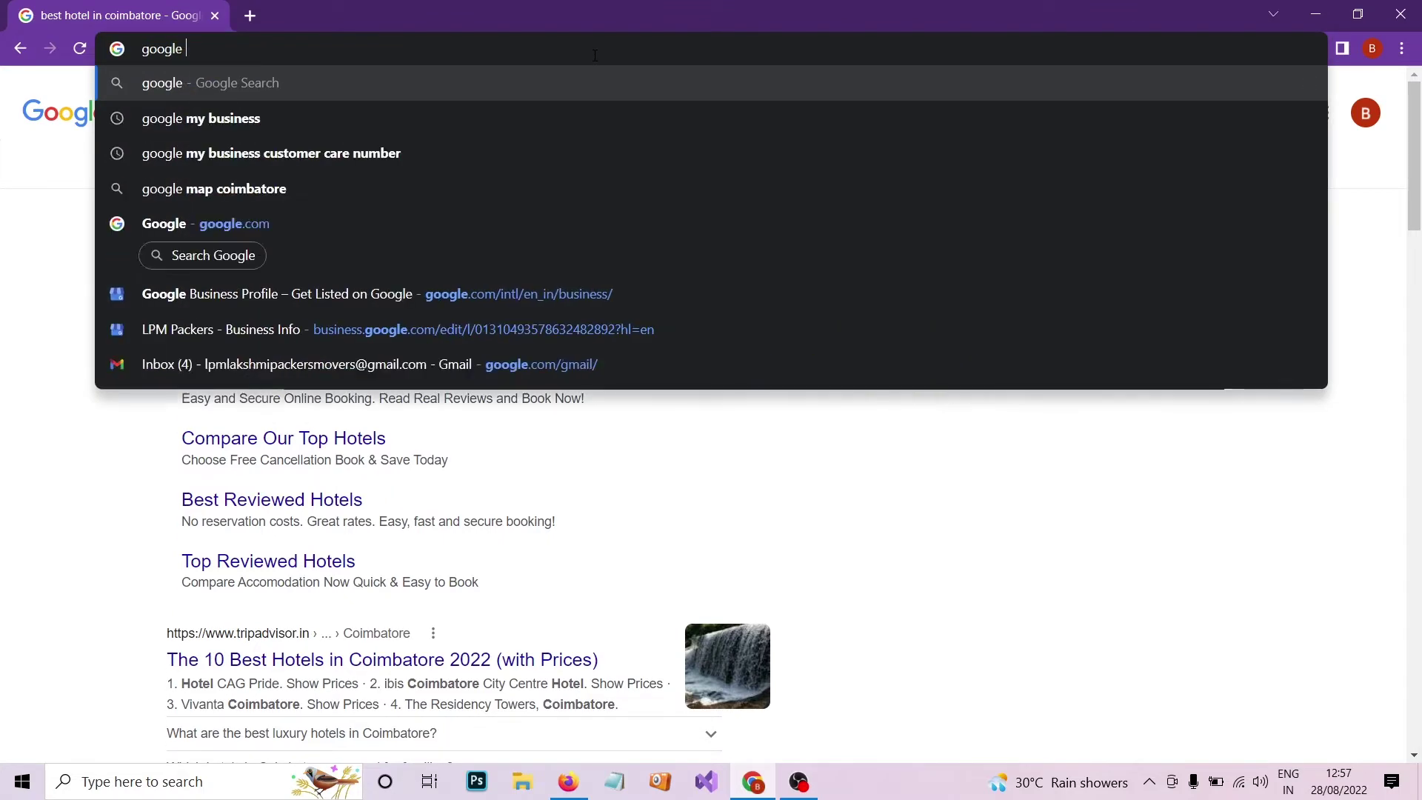
text(my business)
key(Return)
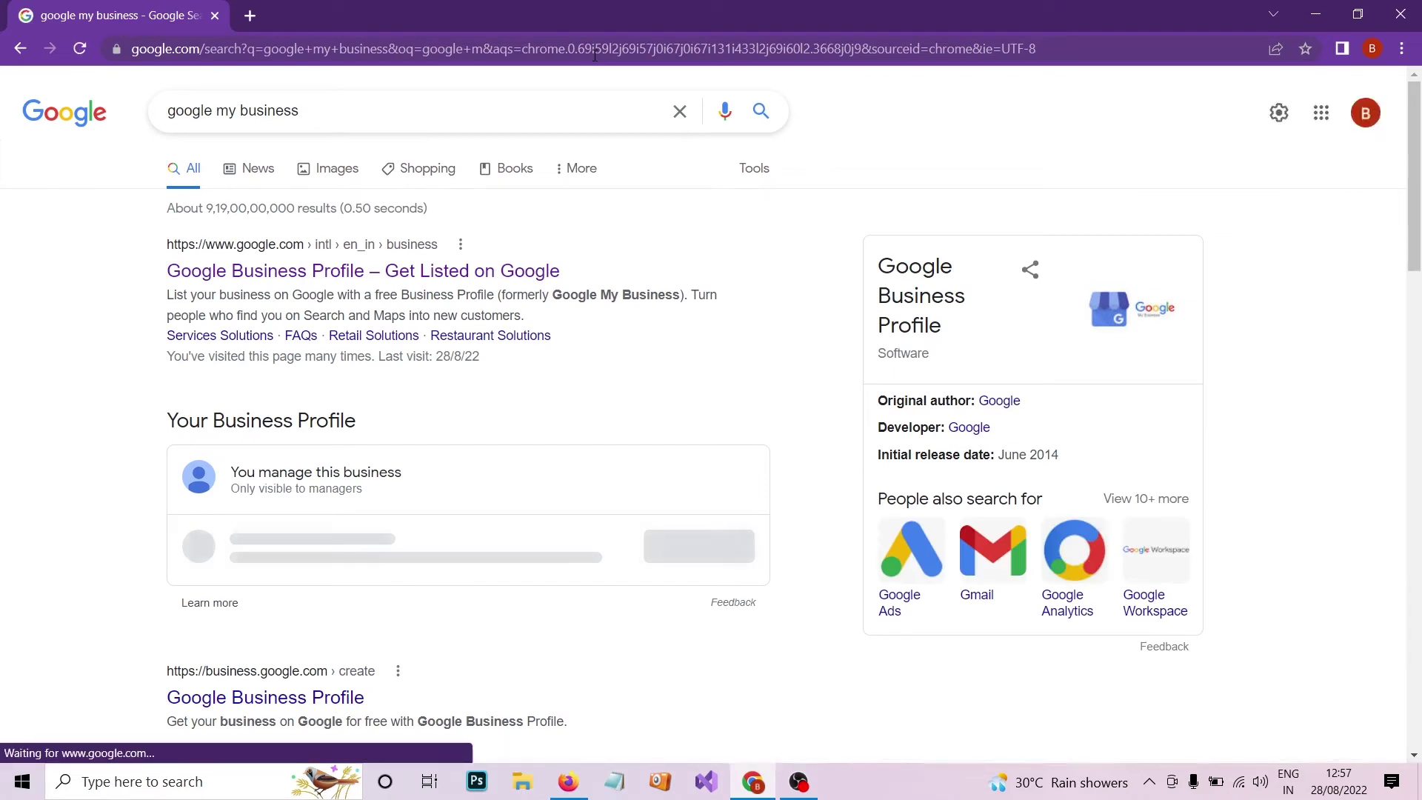
click(423, 278)
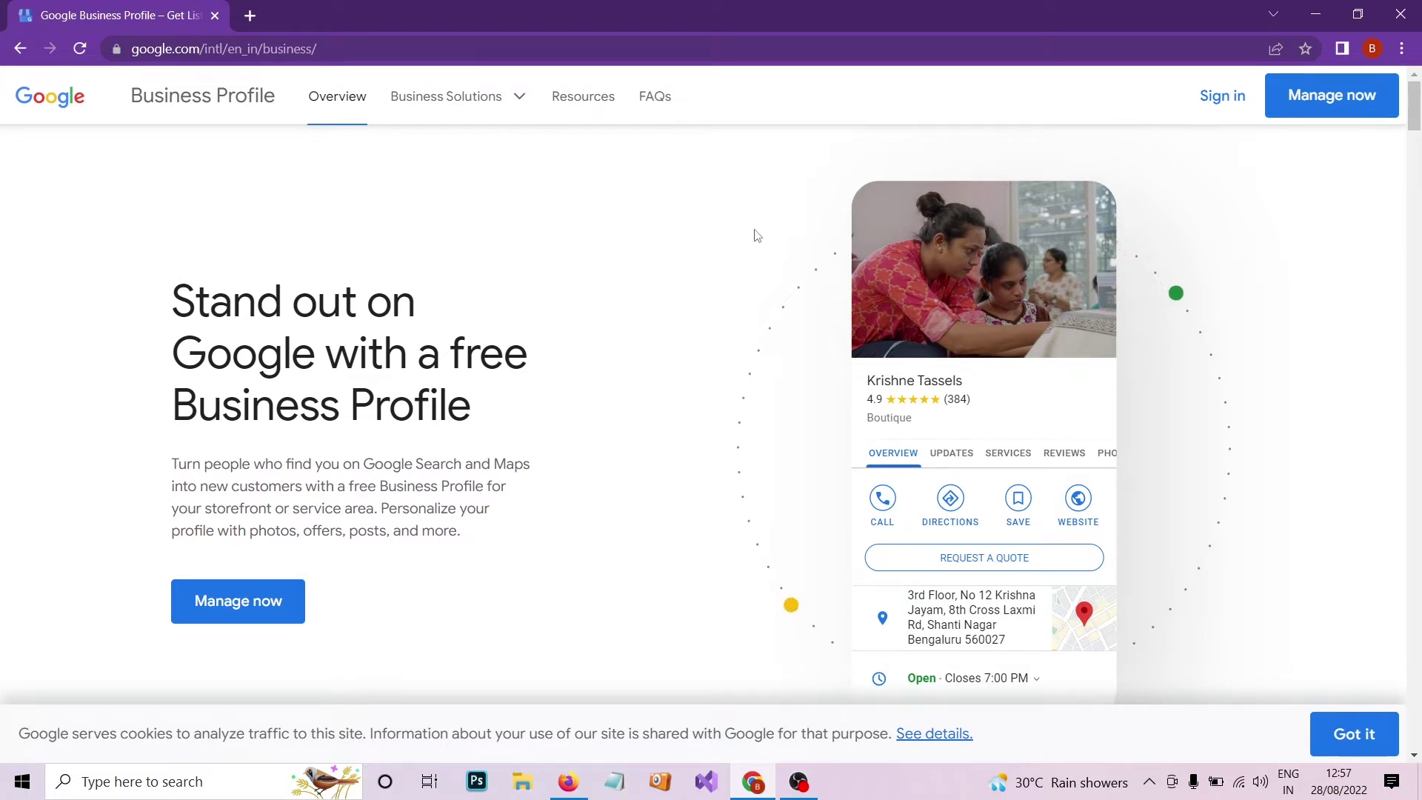
- Sign in to the LPM Packers profile and open its Info page from the left menu
click(1219, 100)
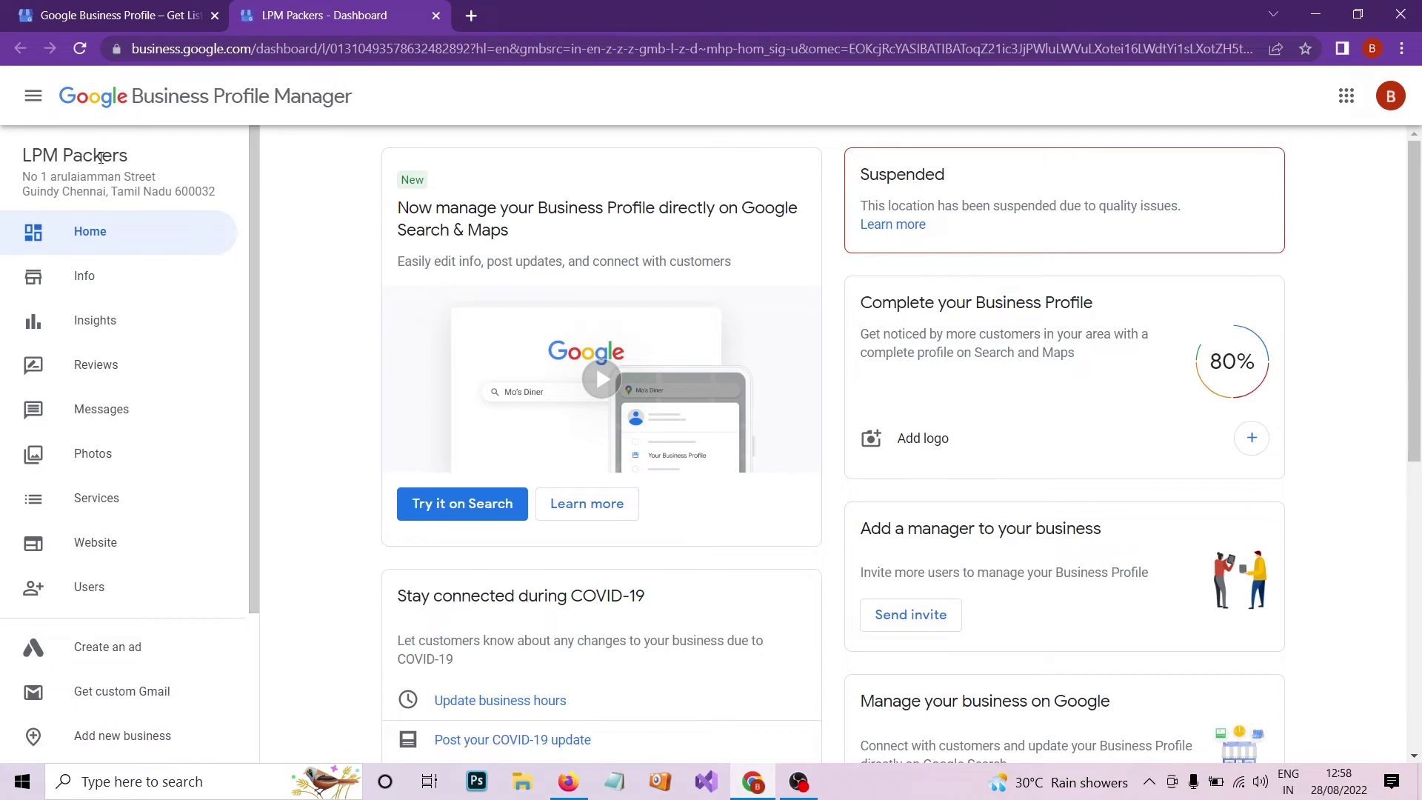
triple_click(100, 156)
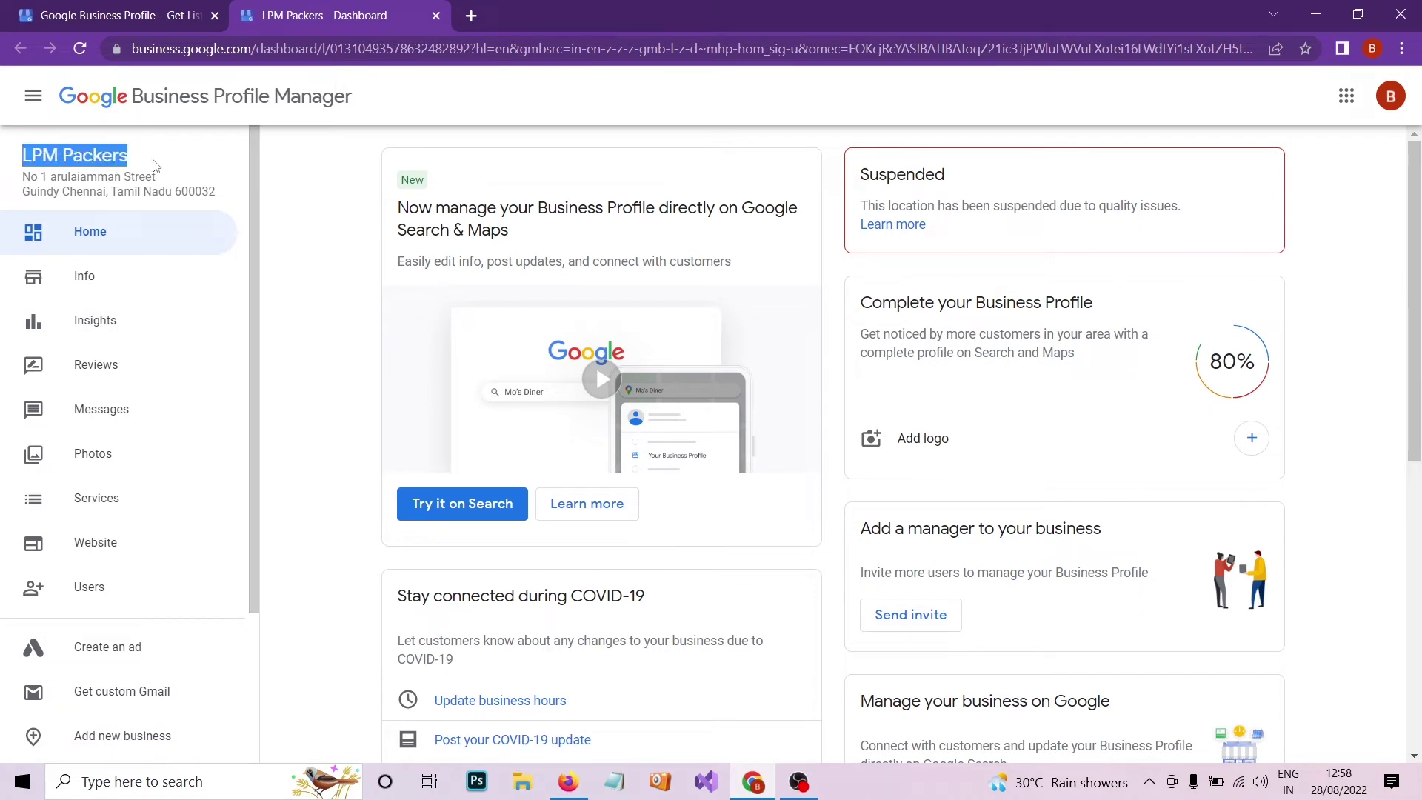
click(153, 165)
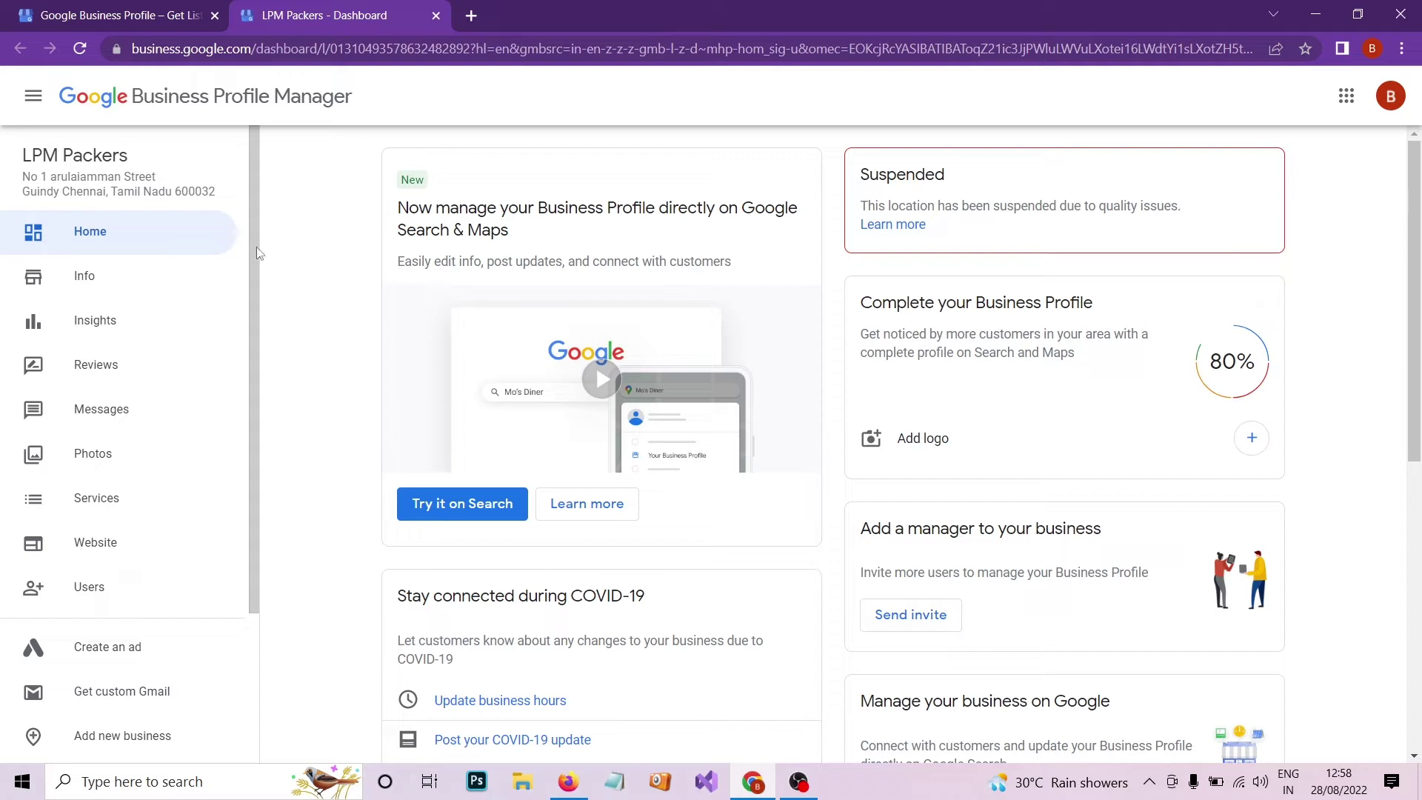
scroll(295, 302, down, 1)
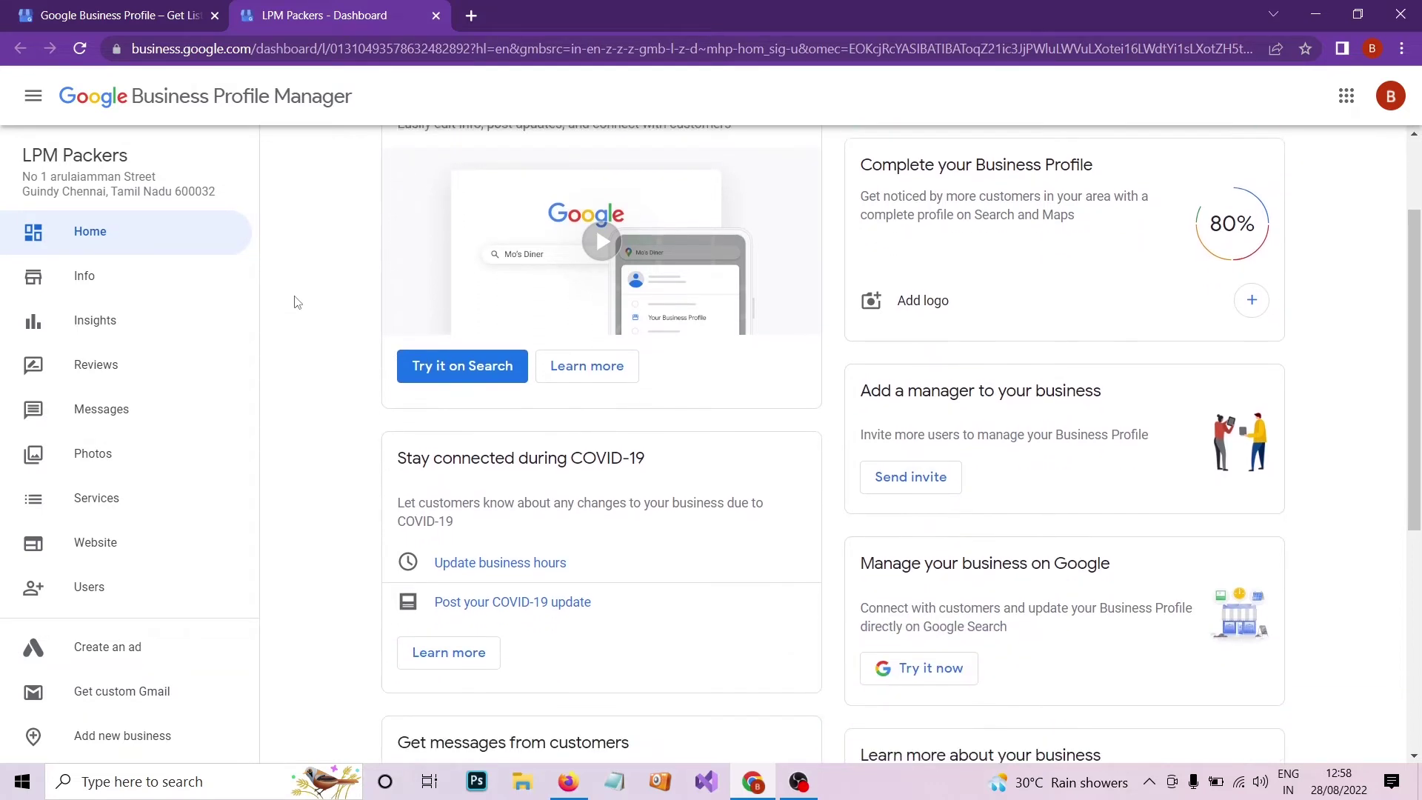
scroll(295, 301, down, 2)
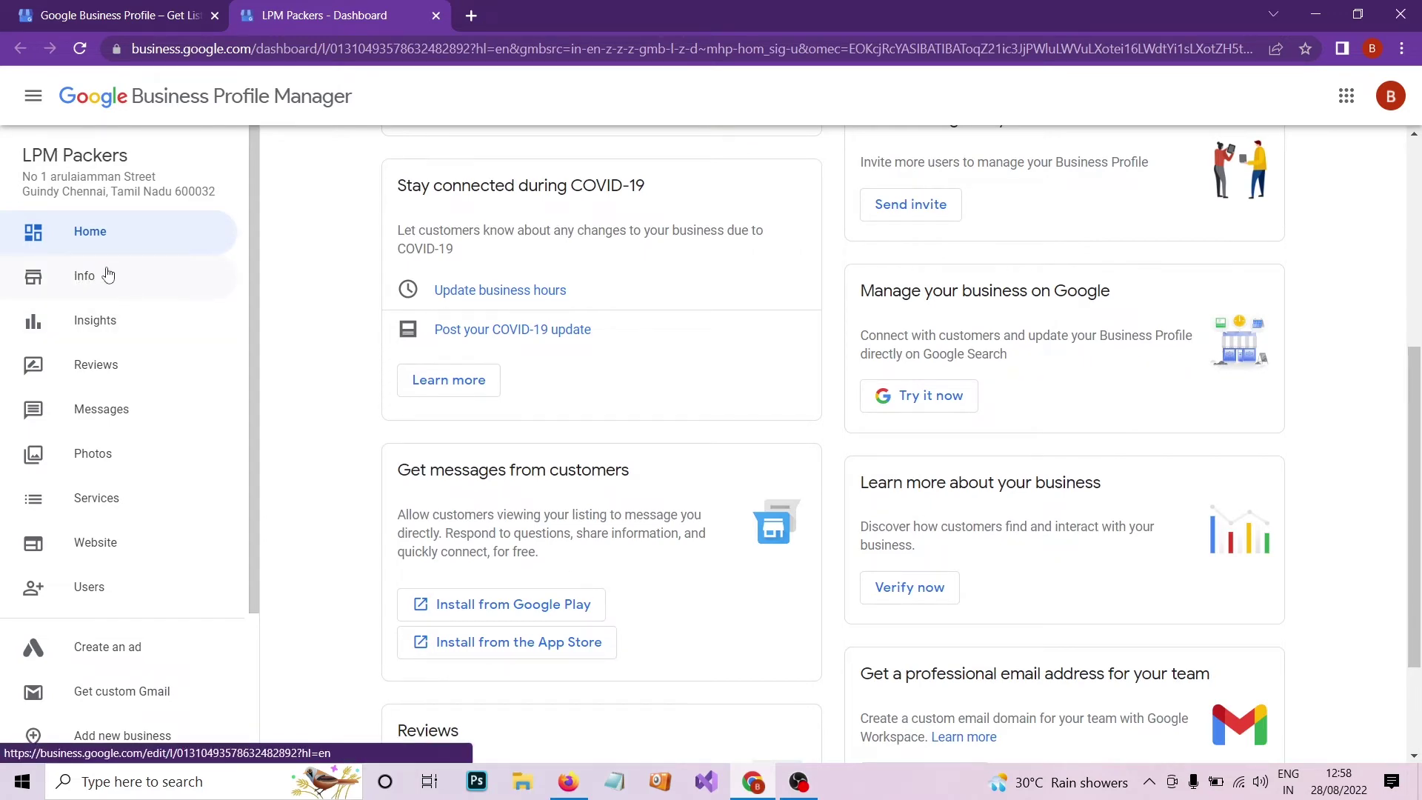
click(103, 273)
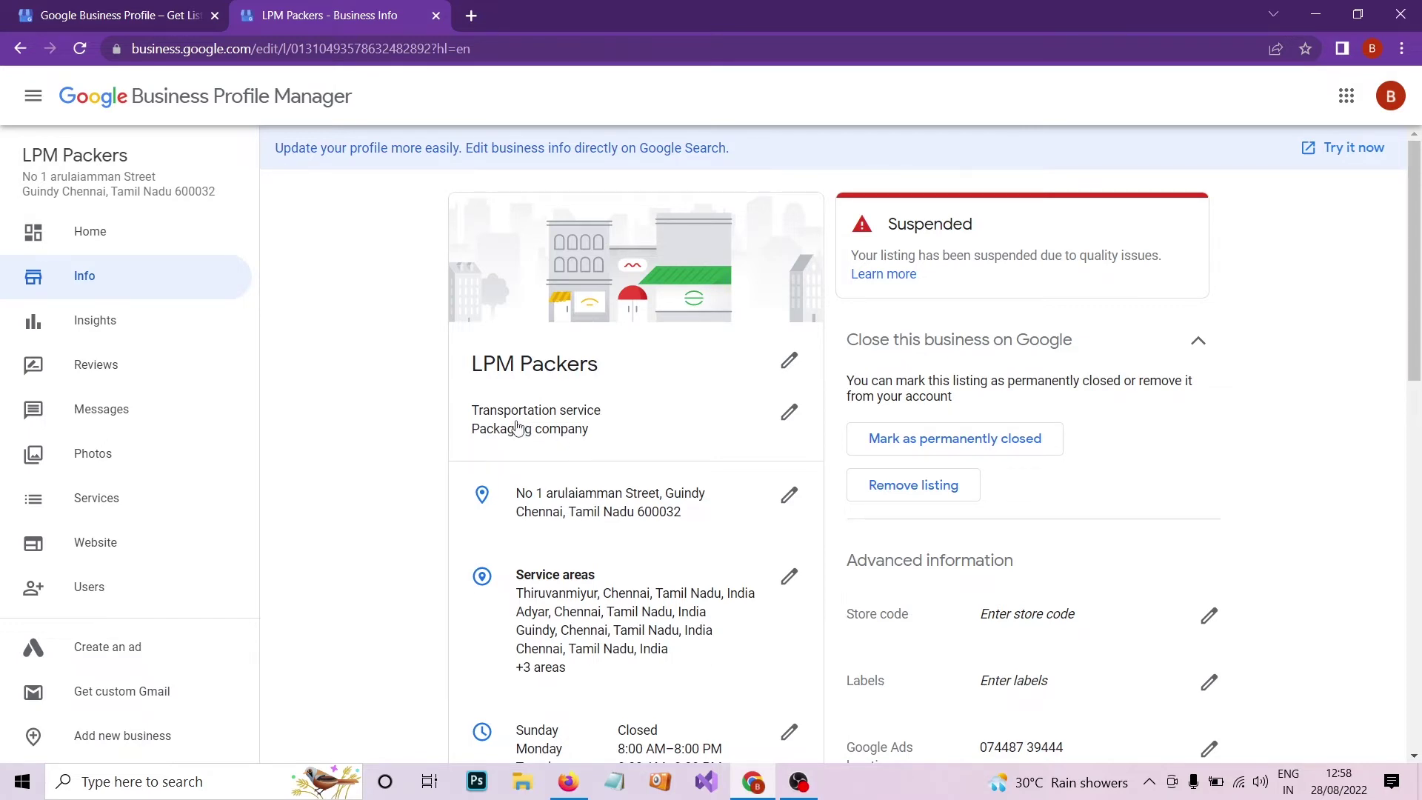
- Replace the primary category 'Transportation service' with 'gym' in the category editor
click(555, 420)
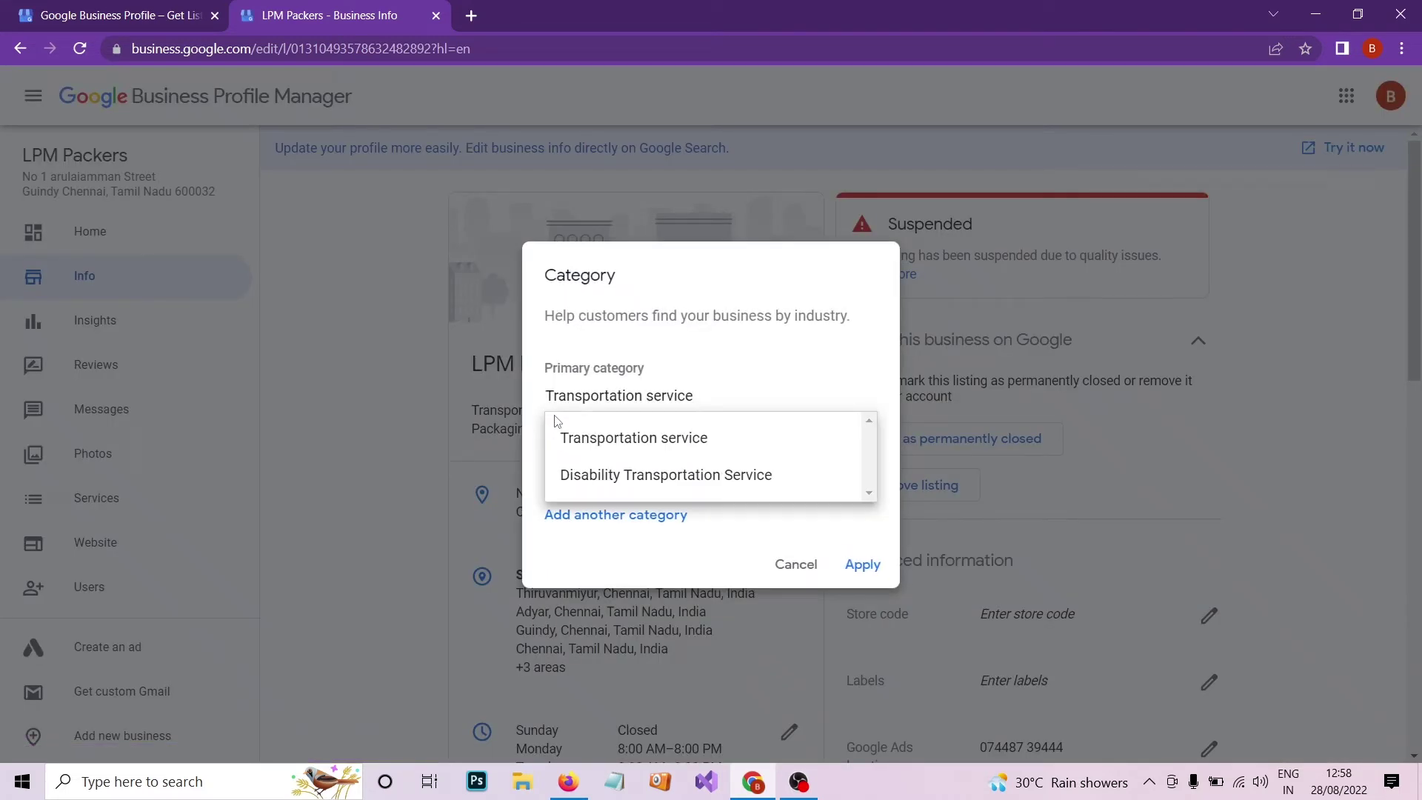
key(ctrl+a)
text(h)
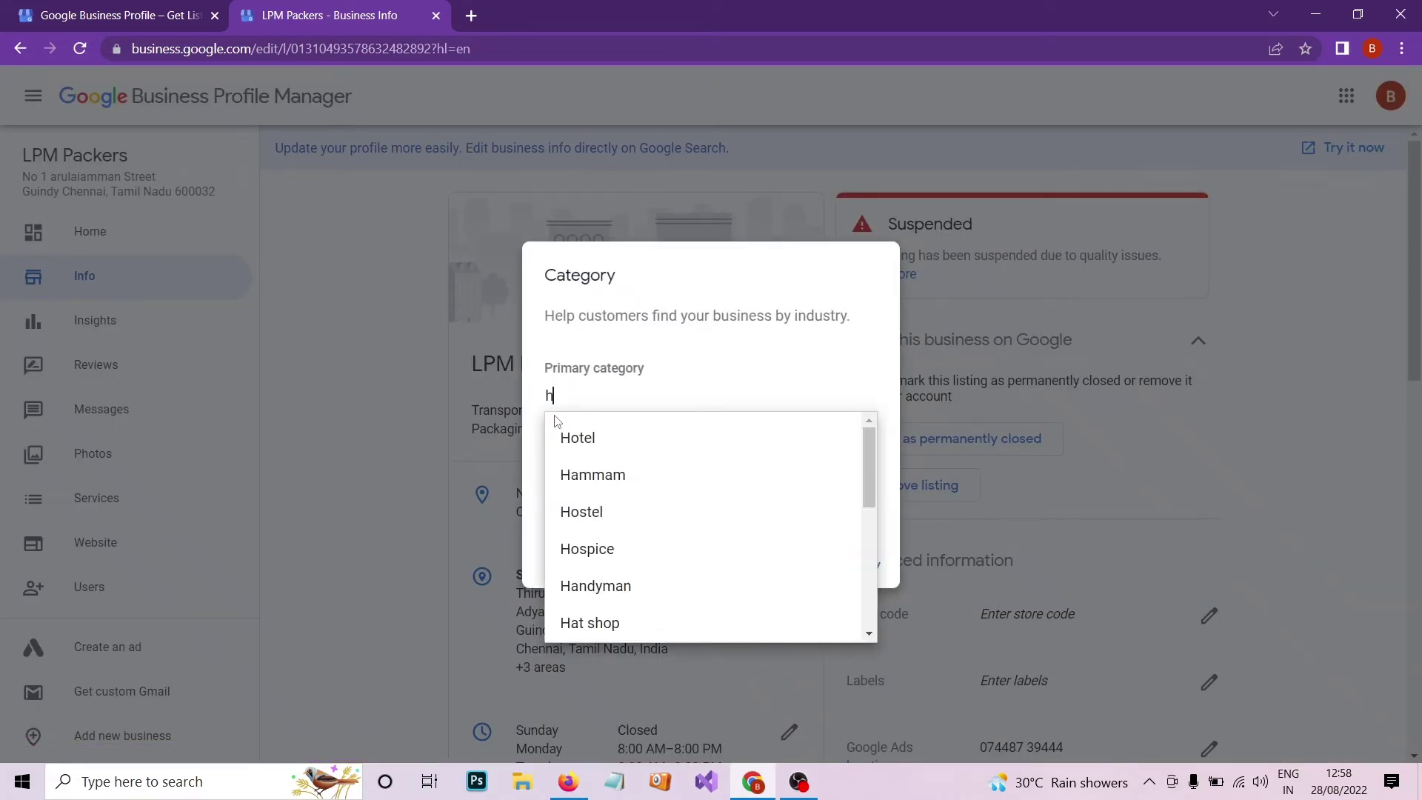
text(otel)
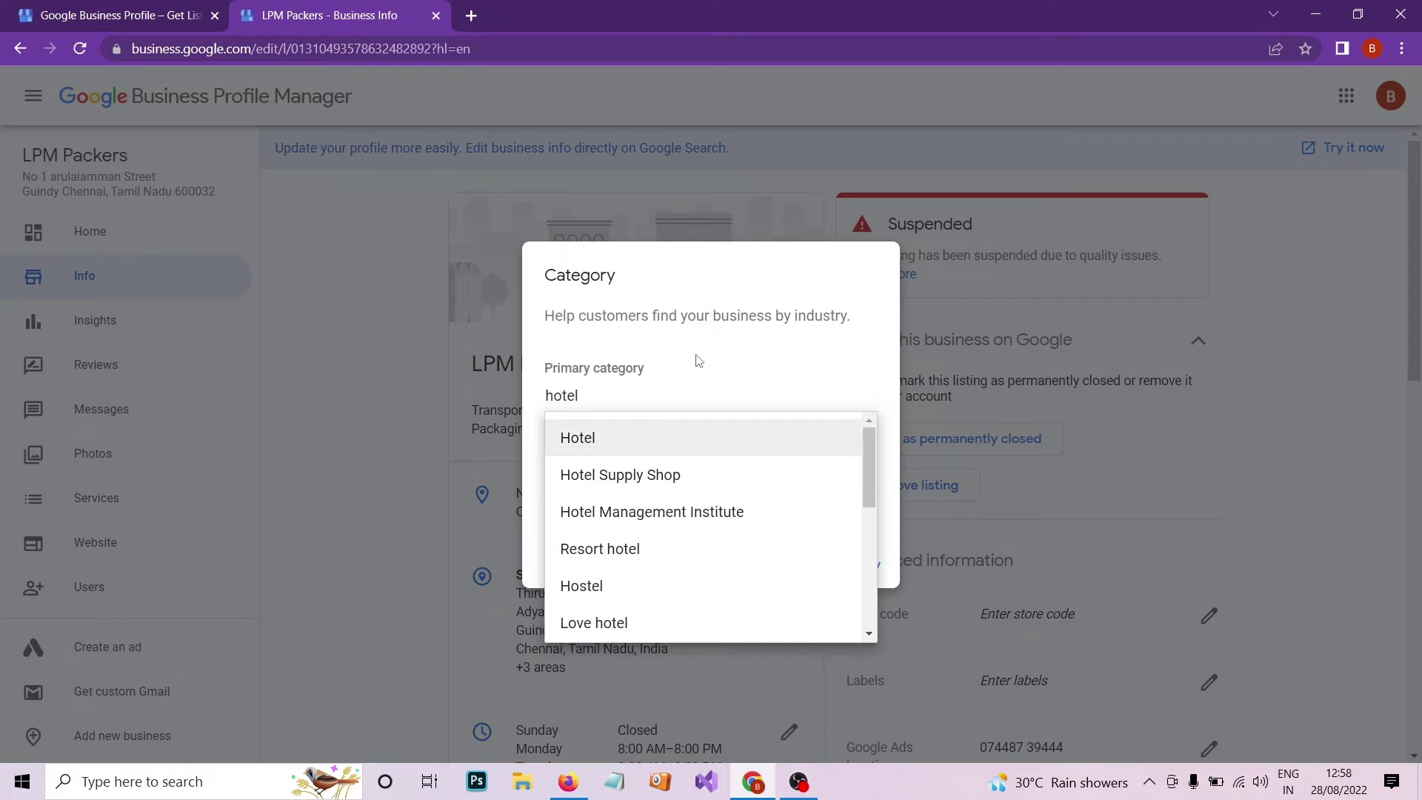
key(ctrl+a)
text(gy)
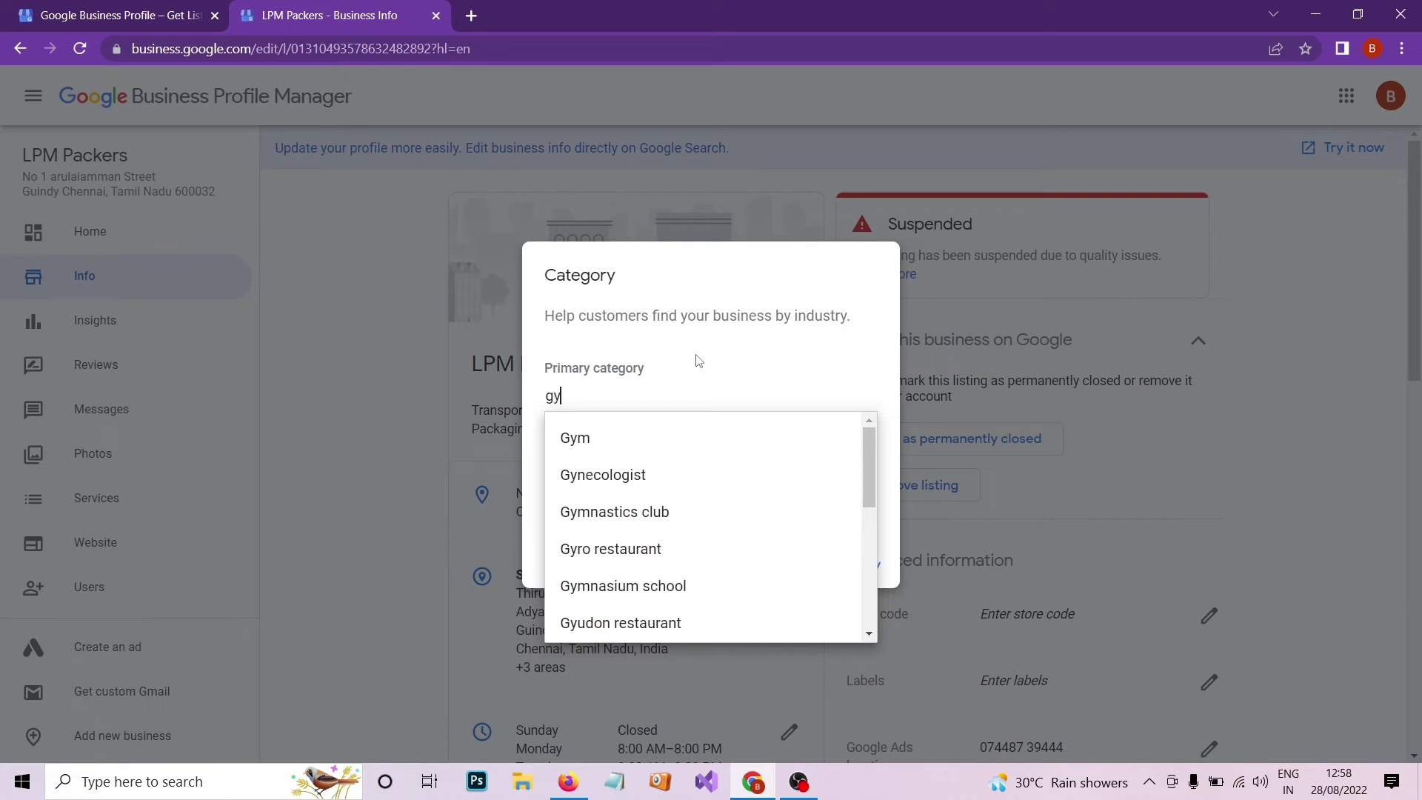
text(m)
click(698, 360)
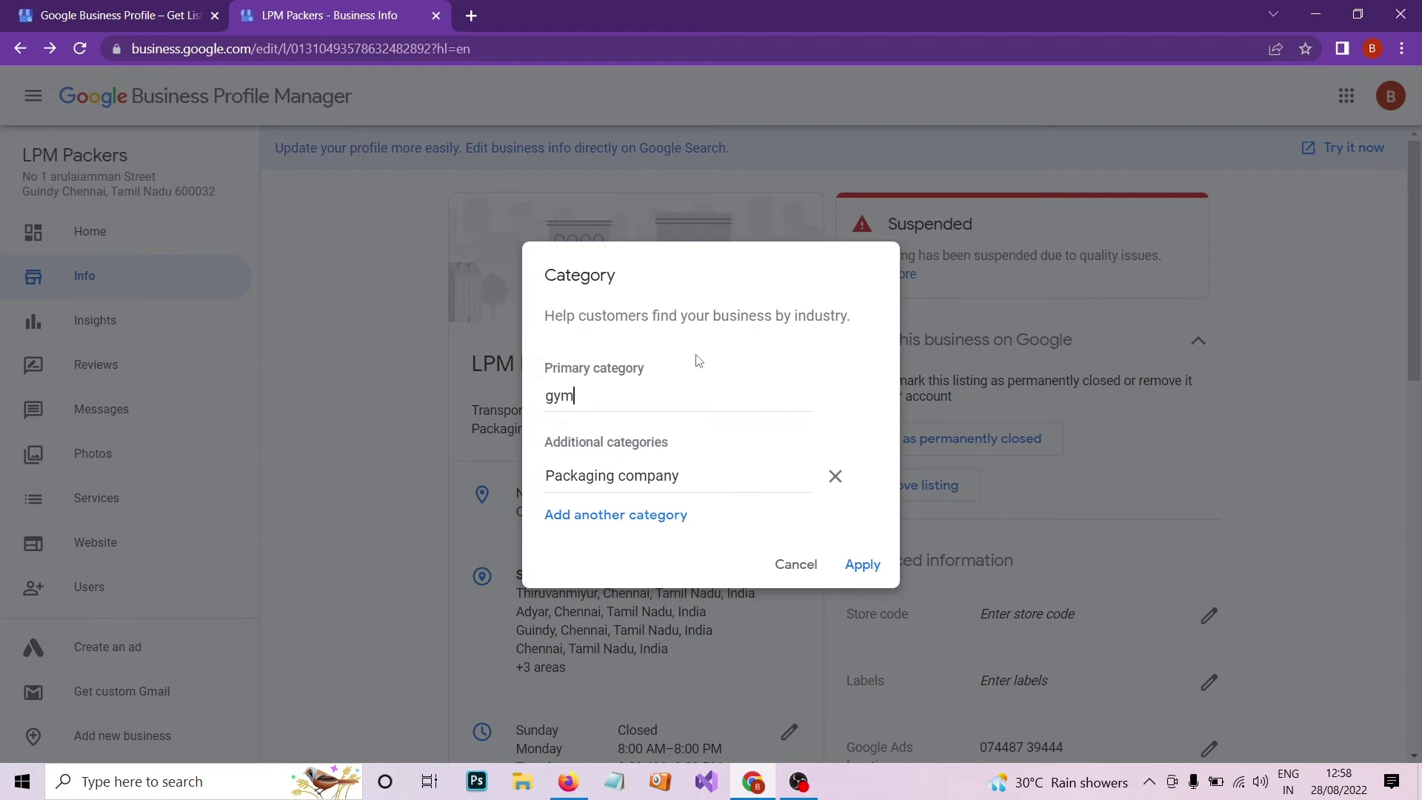
- Swap the 'Packaging company' additional category for 'Weight-Loss Service' via a 'weight los' search
click(650, 475)
double_click(721, 466)
click(721, 467)
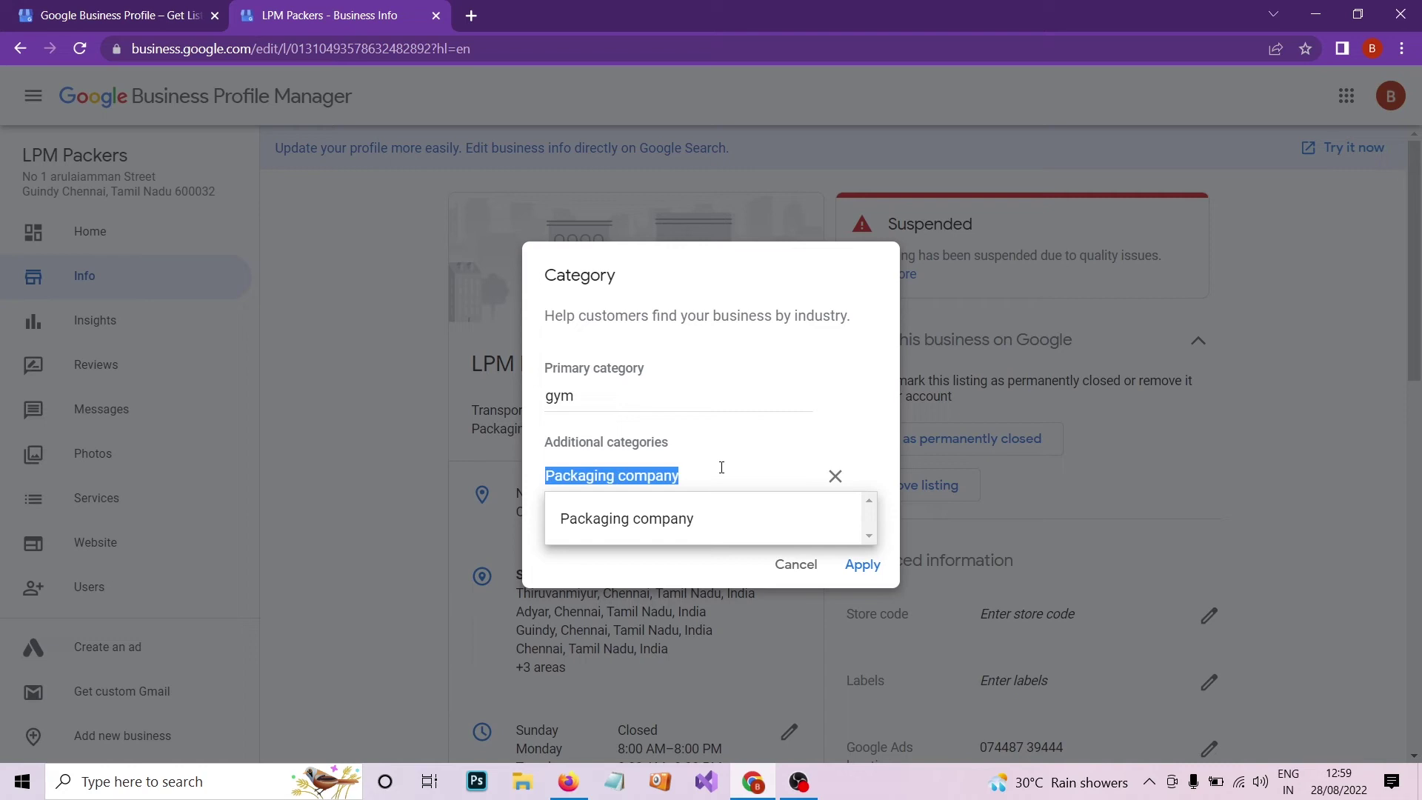
text(weigt)
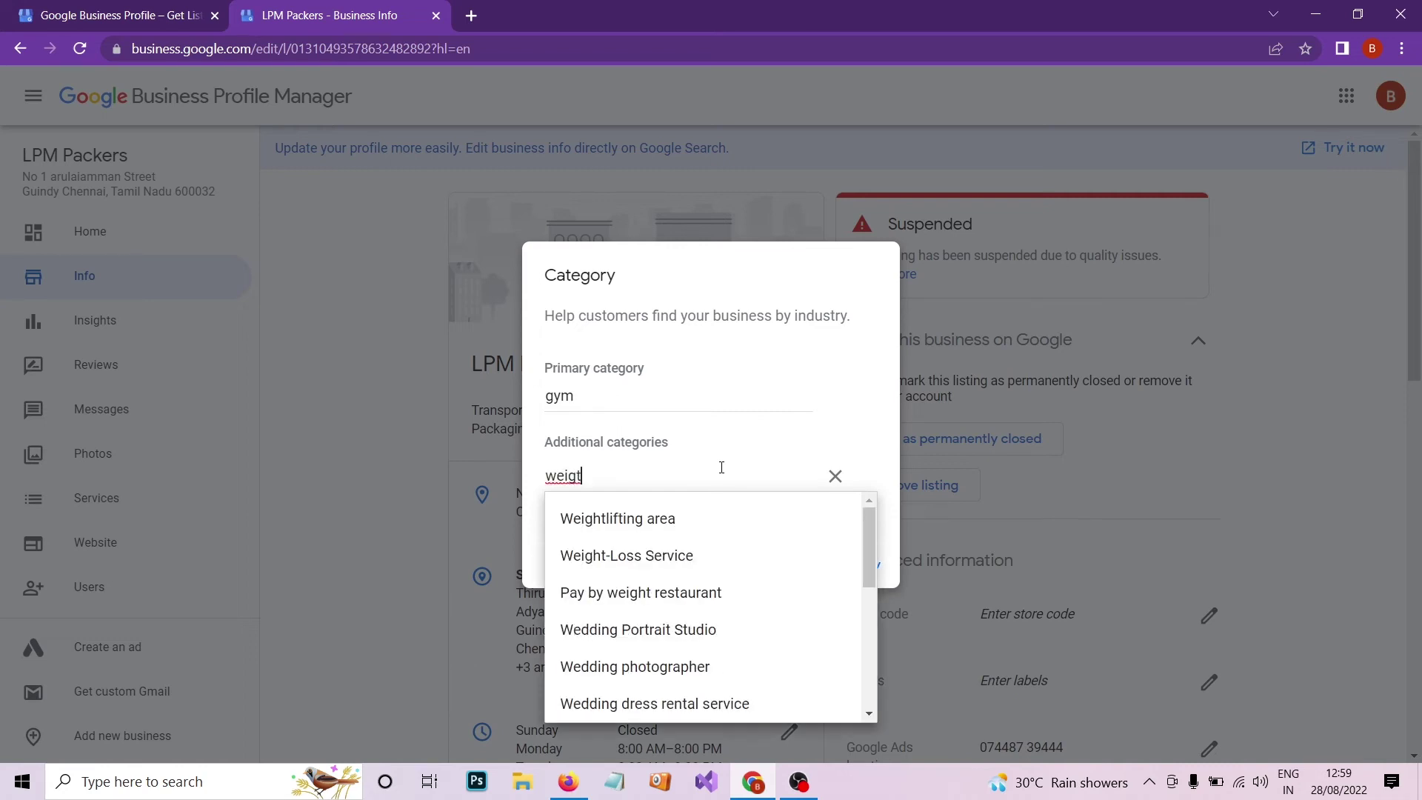
key(BackSpace)
text(ht)
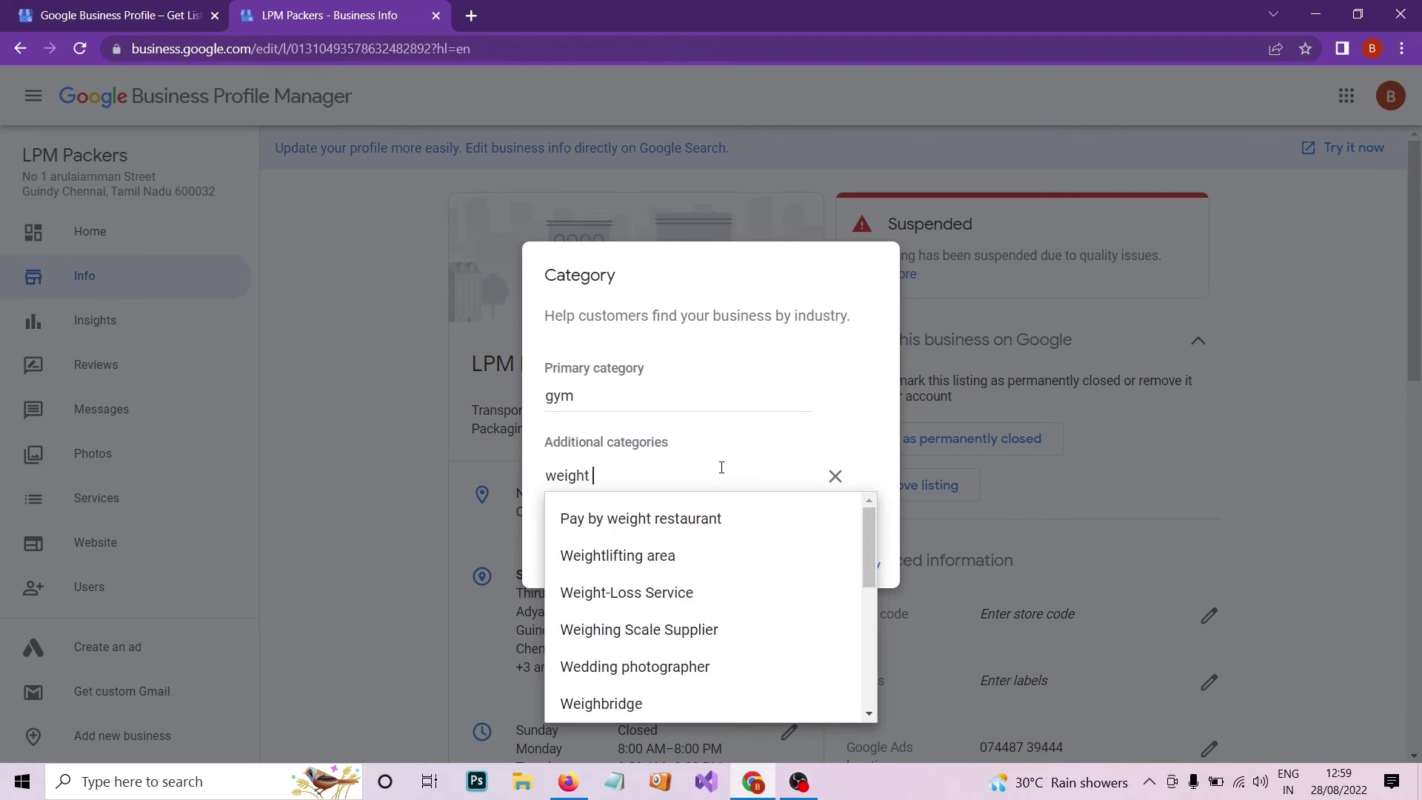
text( los)
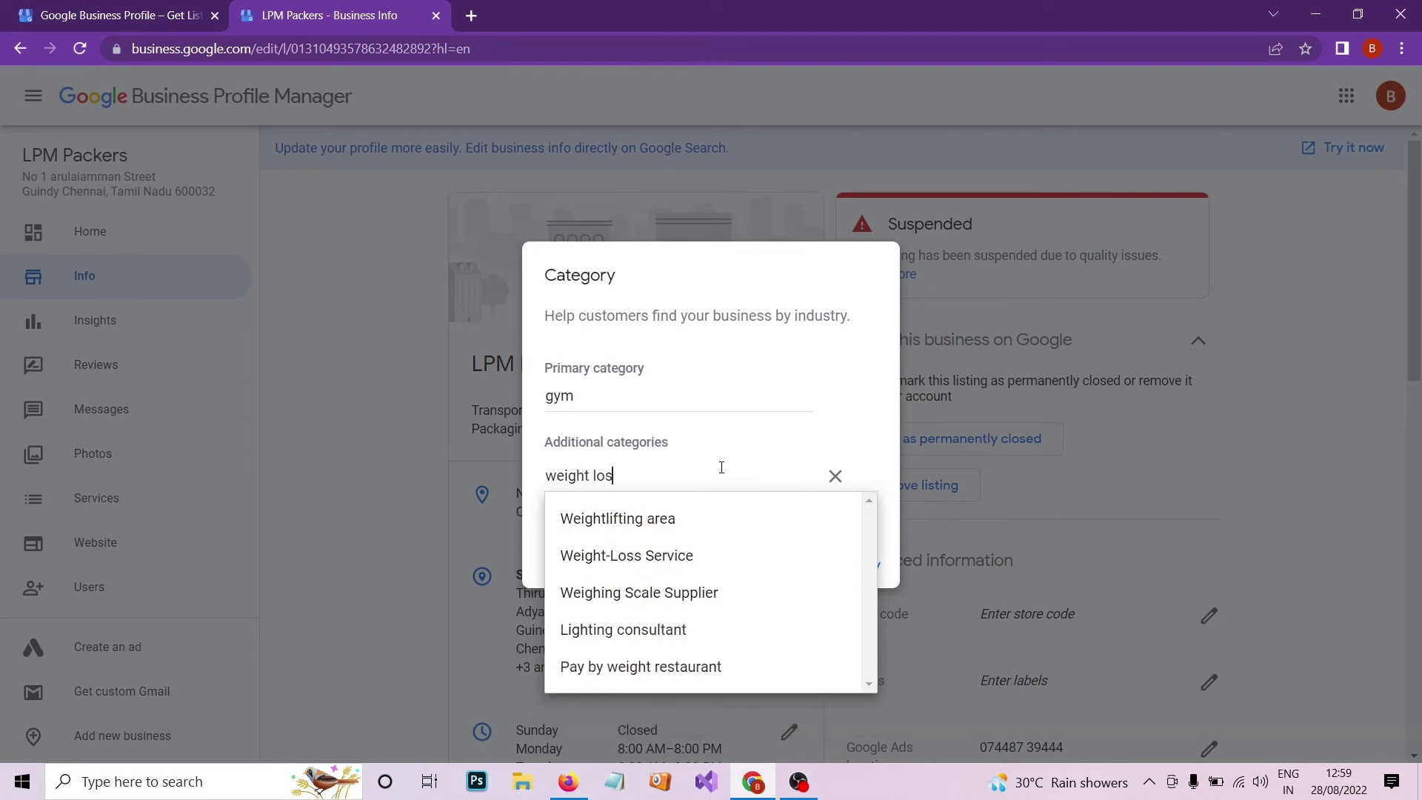
text(e)
key(BackSpace)
click(691, 569)
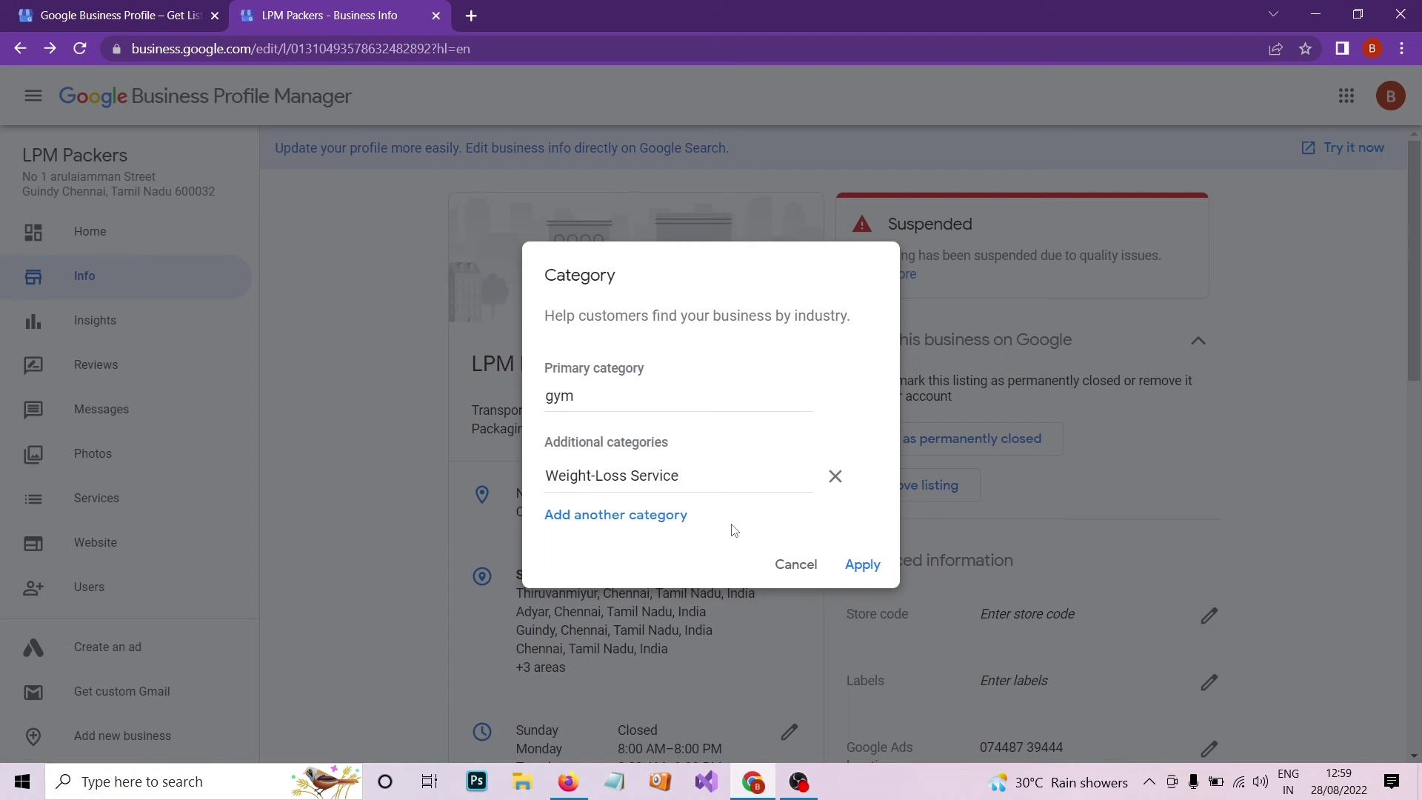
- Cancel the Category dialog, keeping Transportation service and Packaging company
click(793, 566)
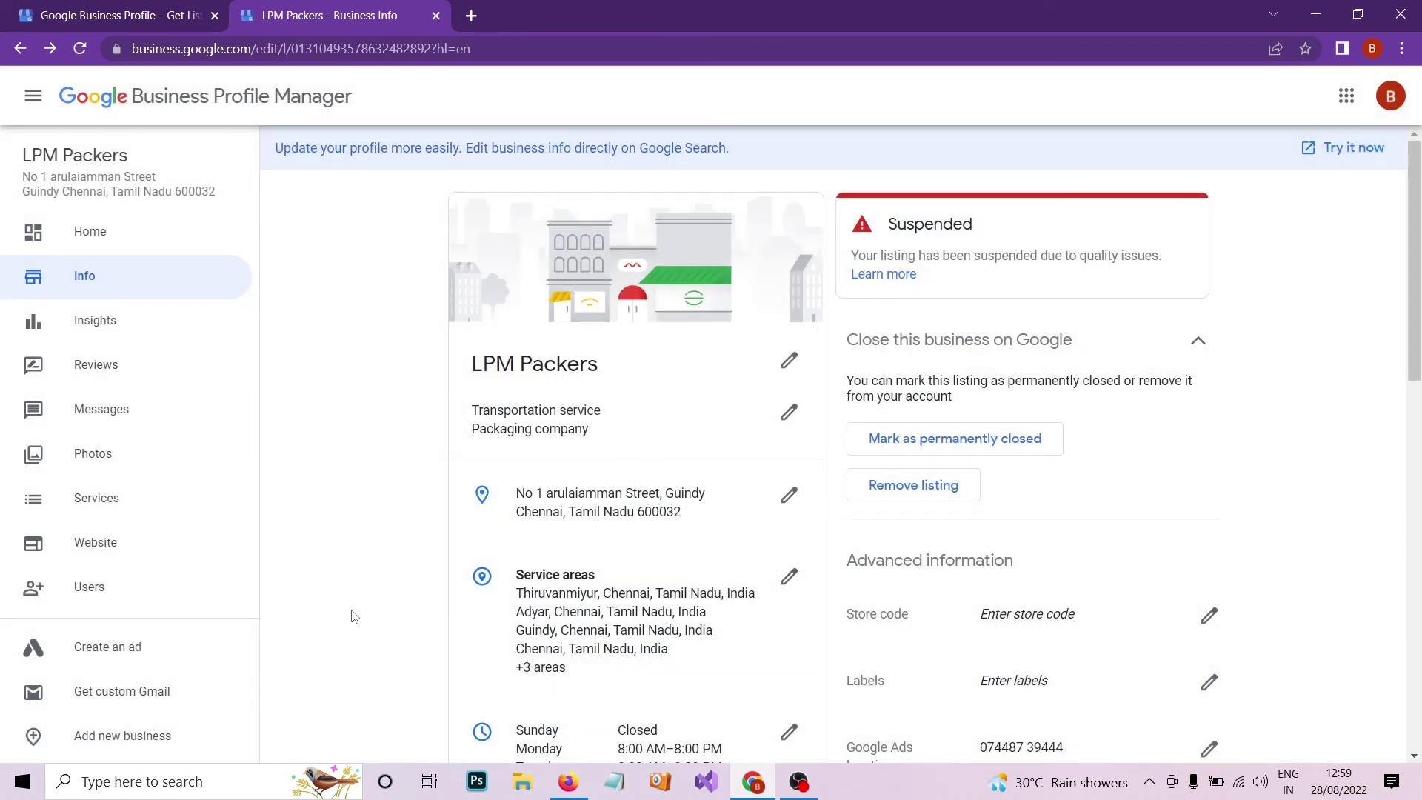
scroll(352, 615, down, 2)
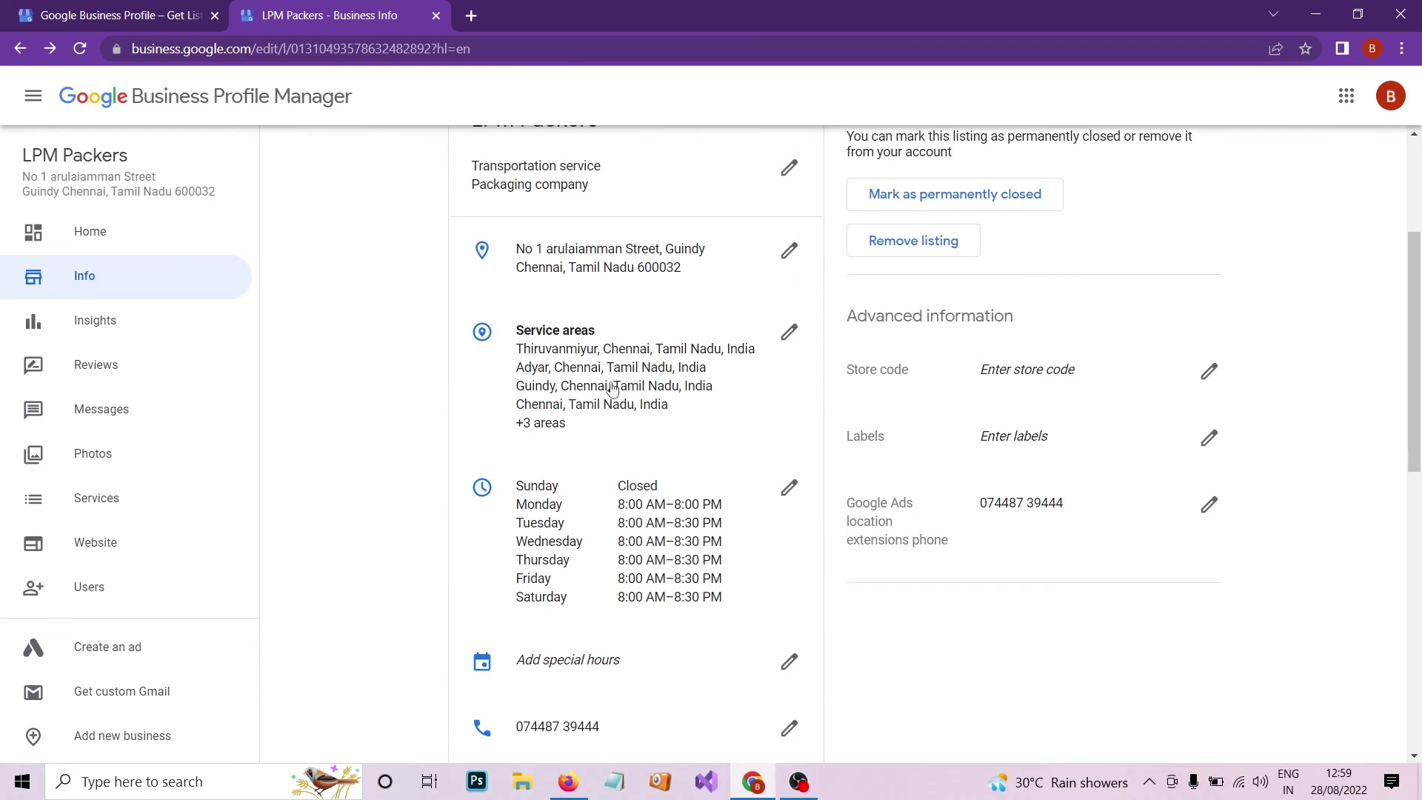
scroll(670, 551, down, 1)
scroll(670, 552, down, 2)
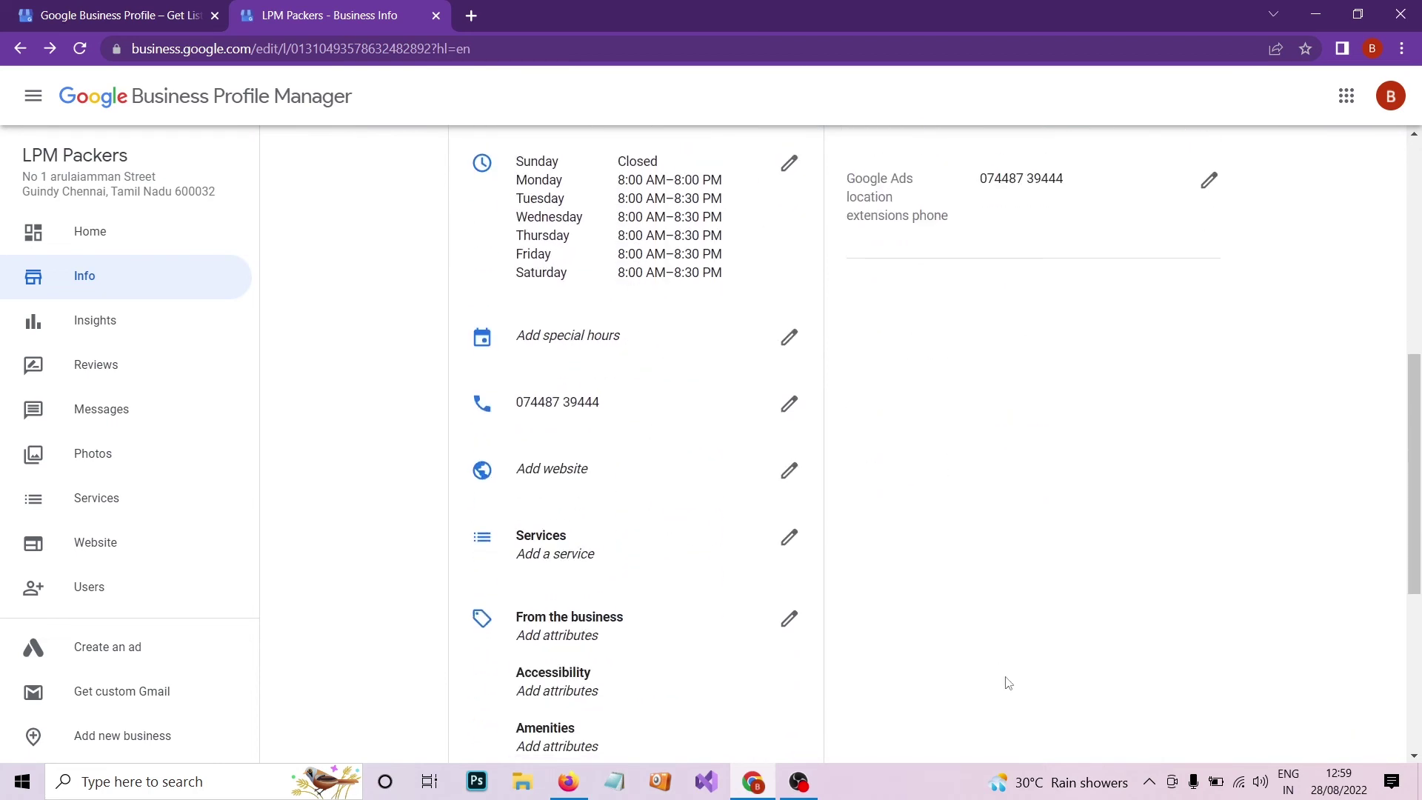
scroll(1007, 682, down, 3)
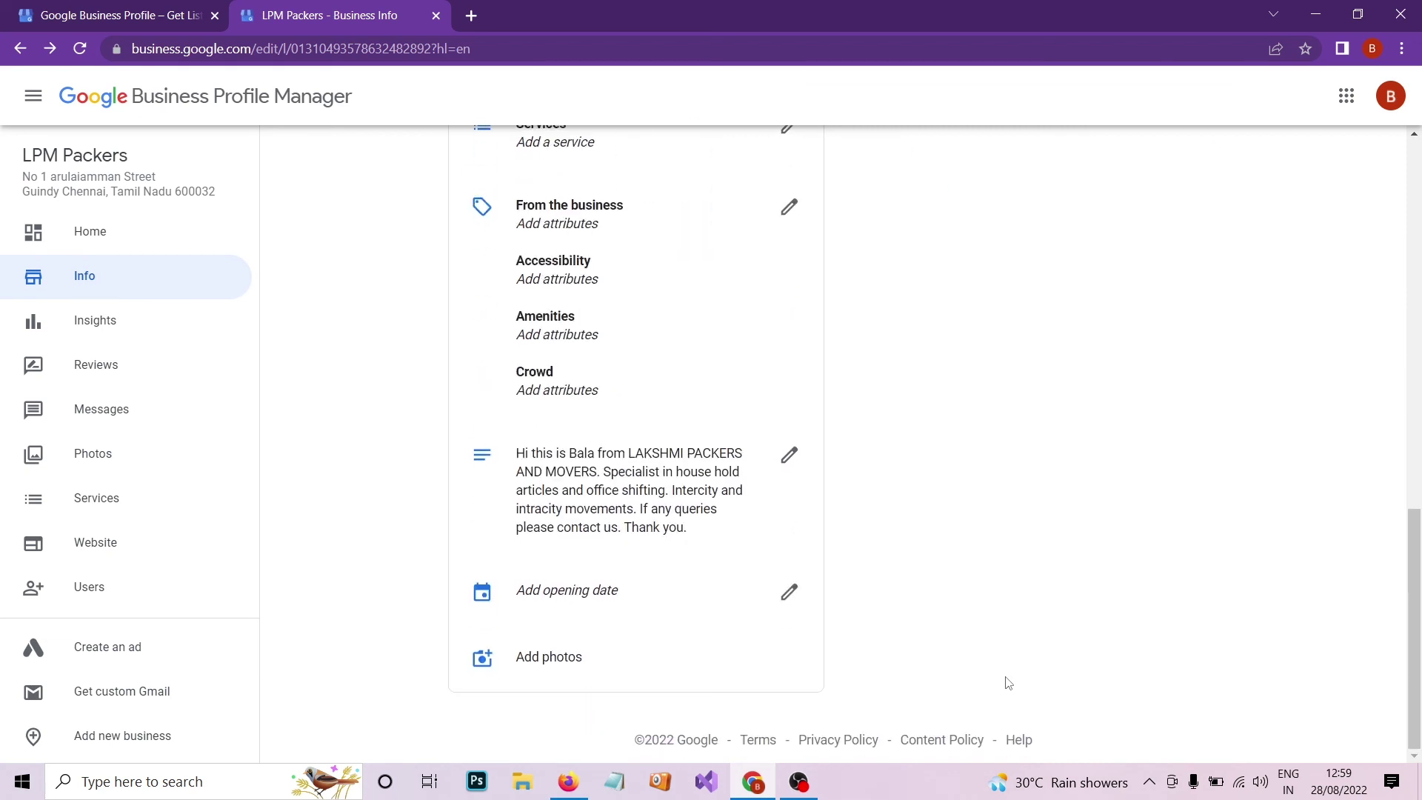